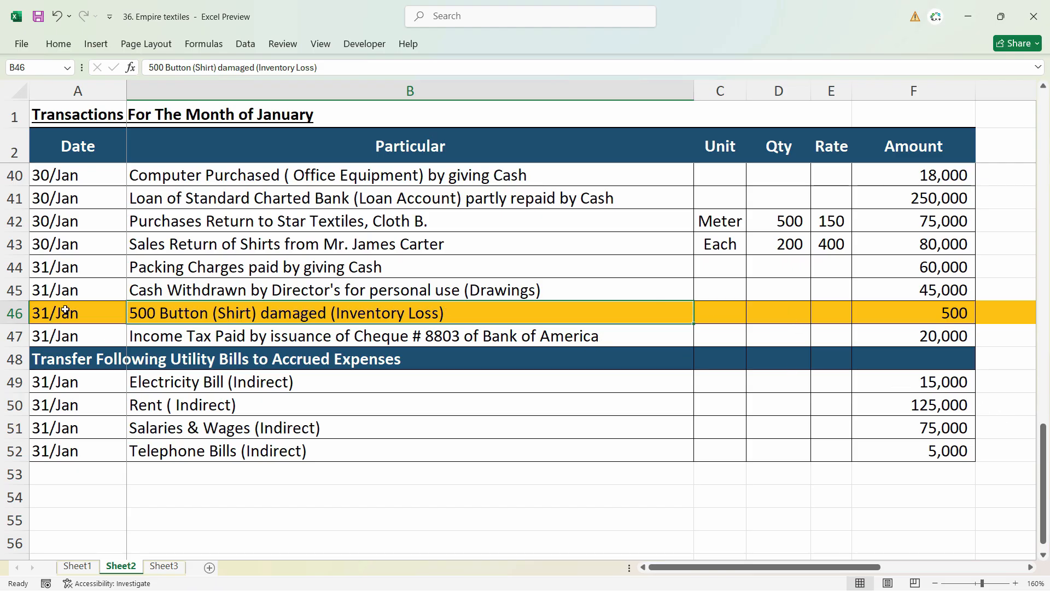
- Switch from the spreadsheet to Odoo, enable Storage Locations in the Inventory warehouse settings and save the change
{"action": "left_click", "coordinate": [962, 312]}
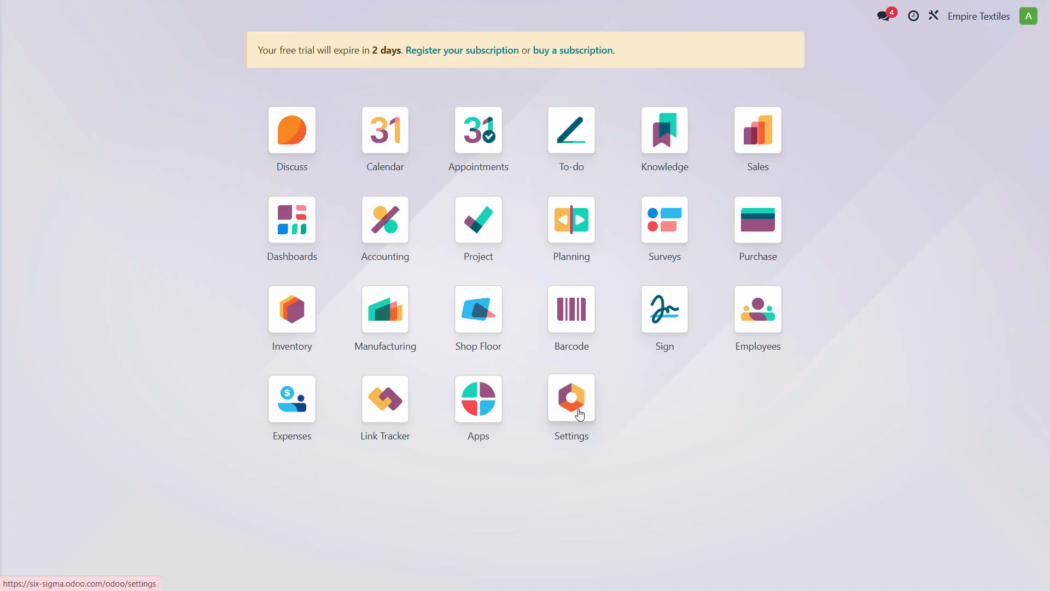
{"action": "left_click", "coordinate": [574, 408]}
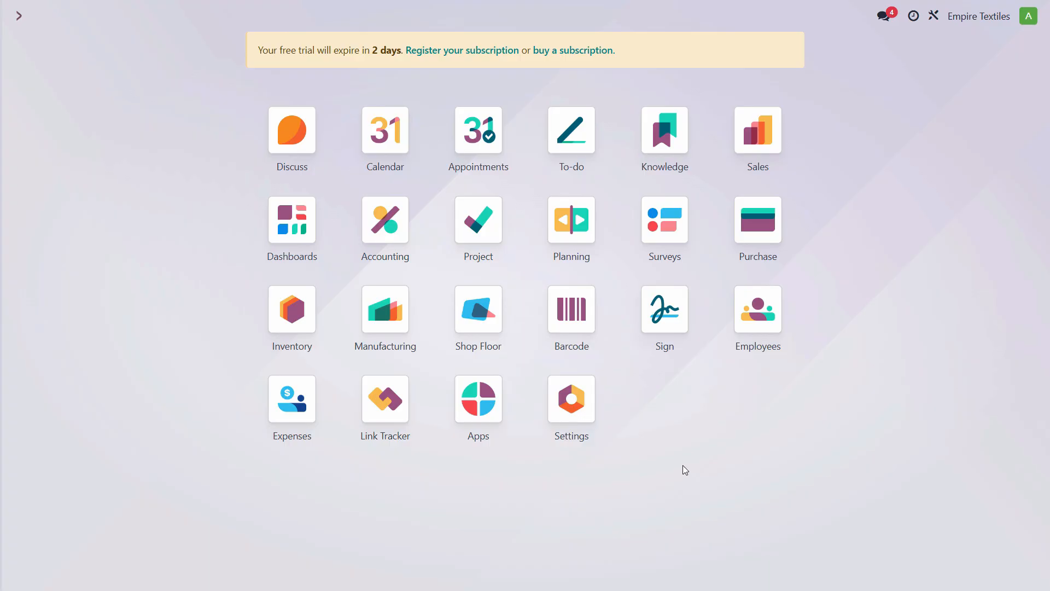
{"action": "left_click", "coordinate": [289, 309]}
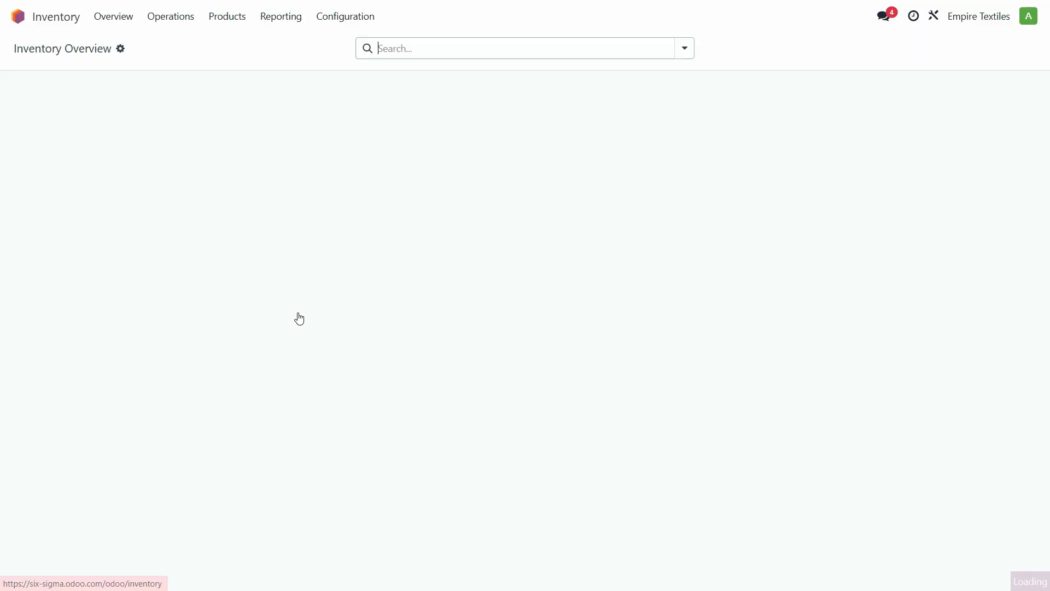
{"action": "left_click", "coordinate": [358, 17]}
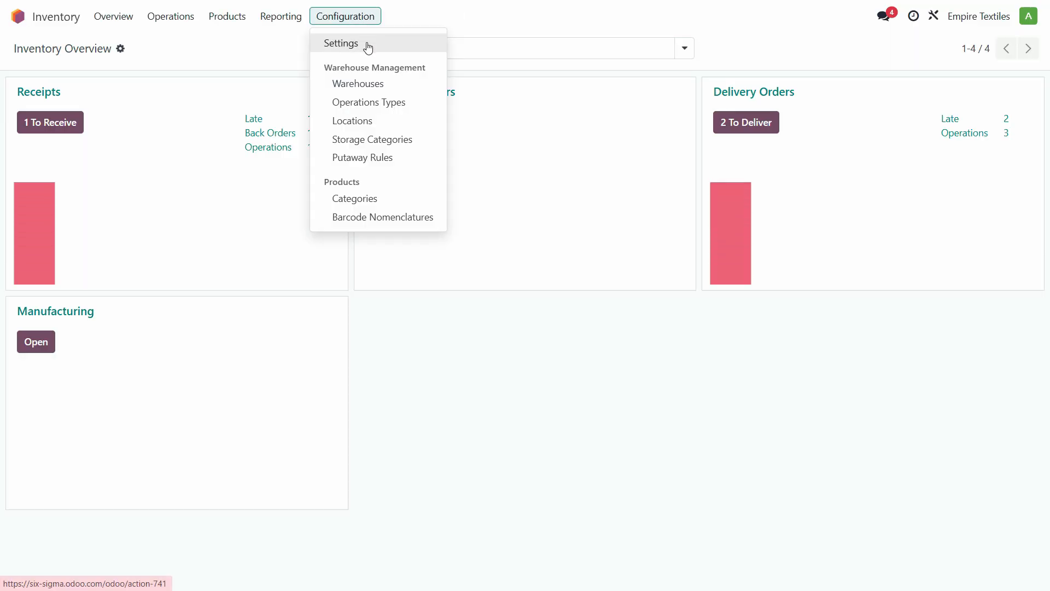
{"action": "left_click", "coordinate": [368, 46]}
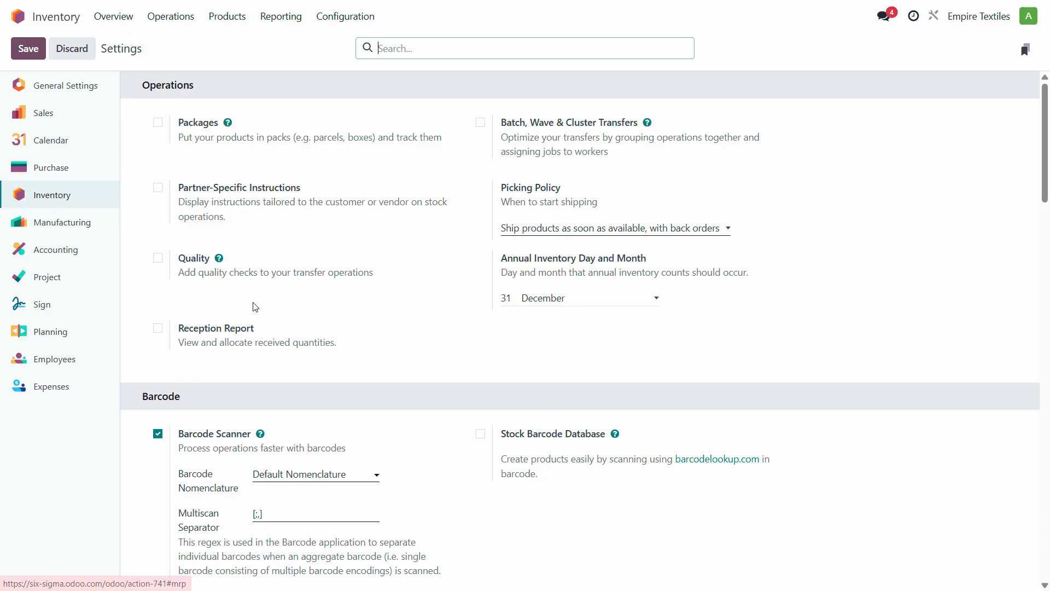
{"action": "scroll", "coordinate": [371, 314], "scroll_direction": "down", "scroll_amount": 12}
{"action": "scroll", "coordinate": [374, 316], "scroll_direction": "down", "scroll_amount": 15}
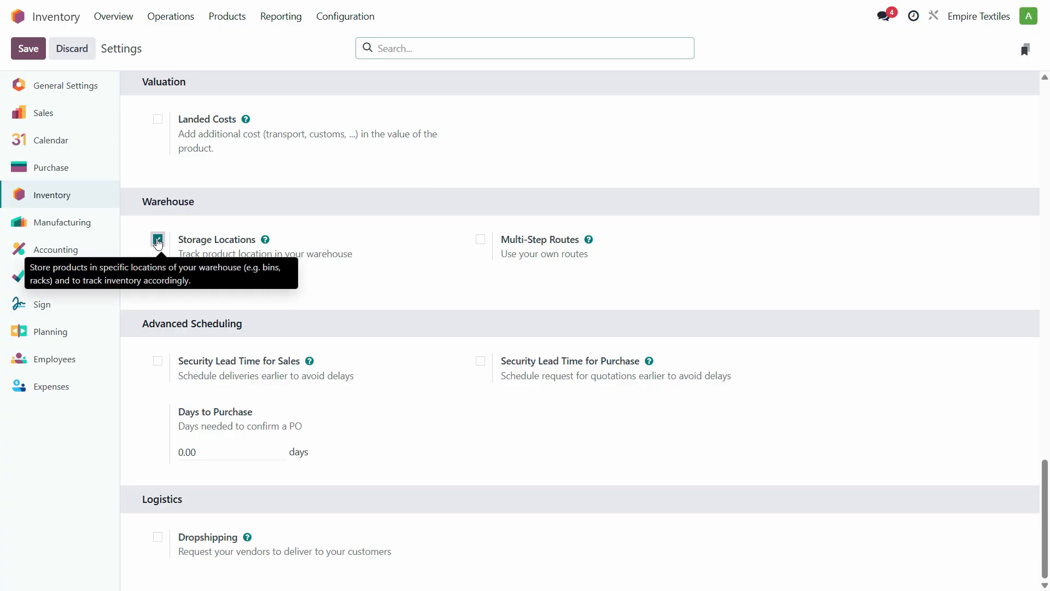
{"action": "left_click", "coordinate": [158, 241]}
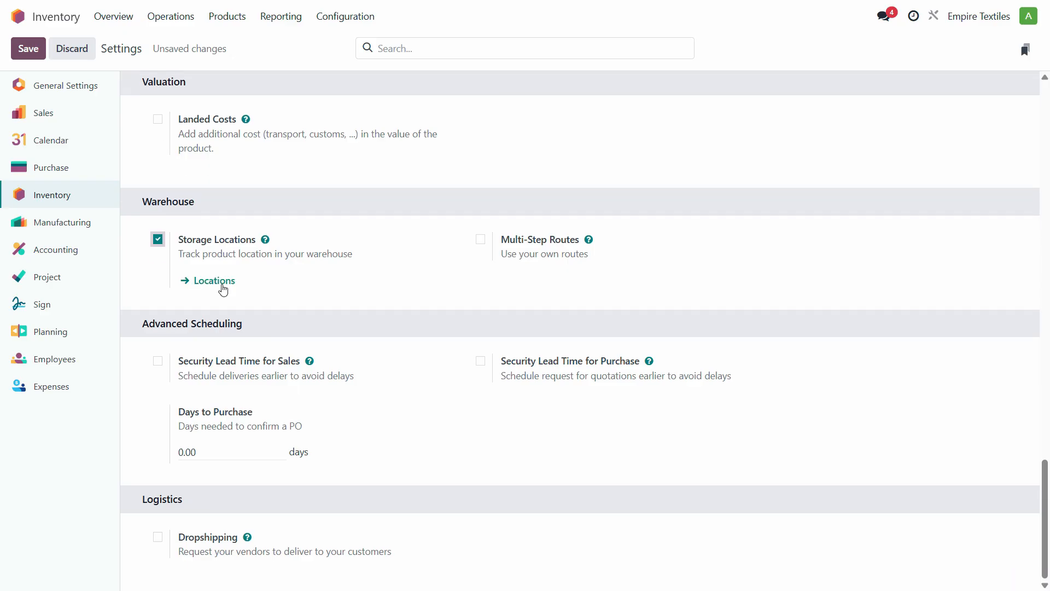
{"action": "left_click", "coordinate": [27, 48]}
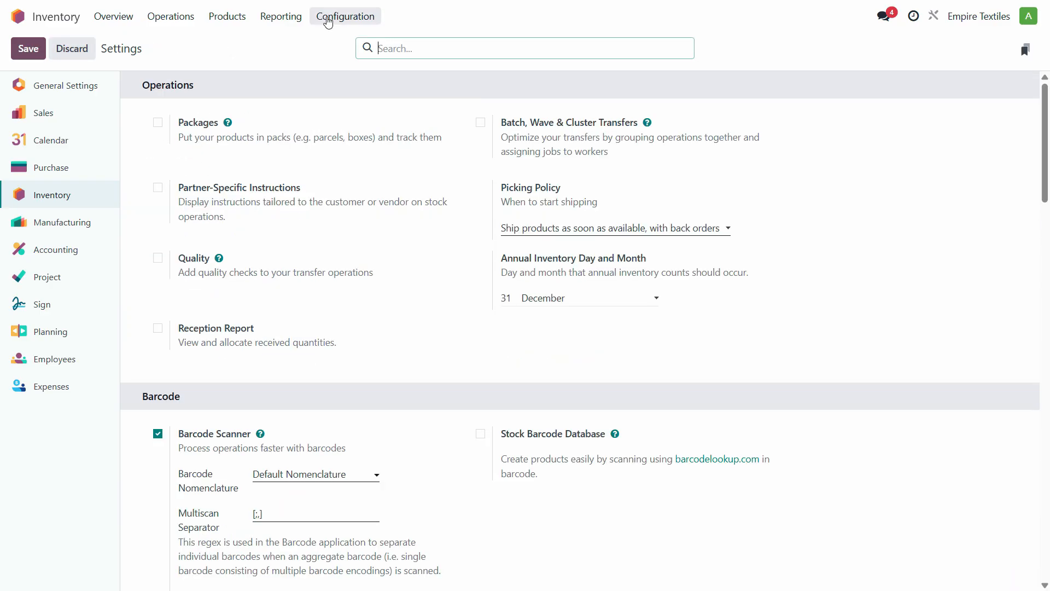
- Open the Virtual Locations/Inventory adjustment location from the locations list with the Internal filter removed
{"action": "left_click", "coordinate": [340, 21]}
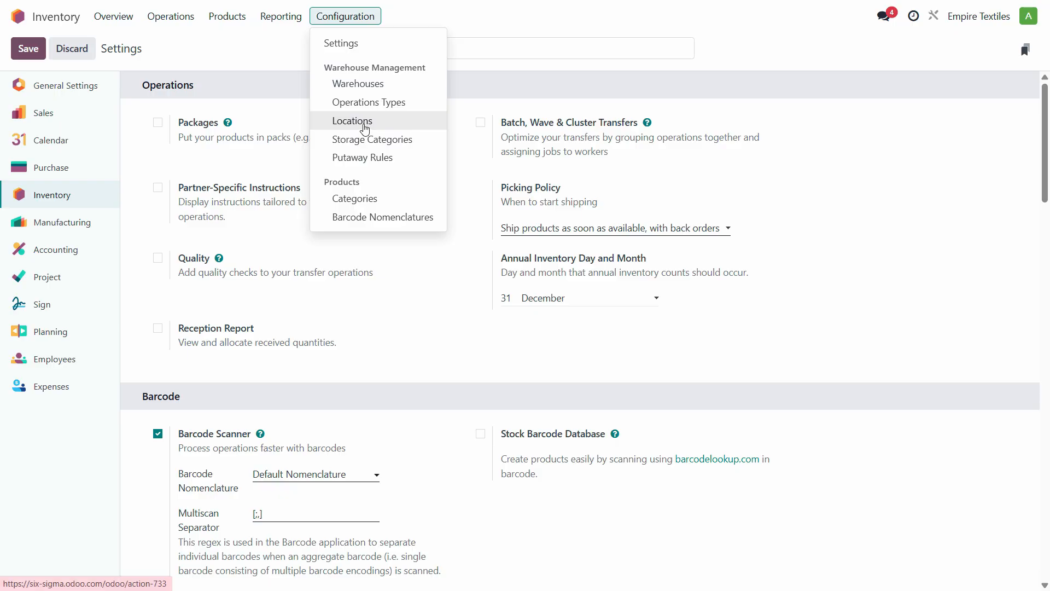
{"action": "left_click", "coordinate": [365, 128]}
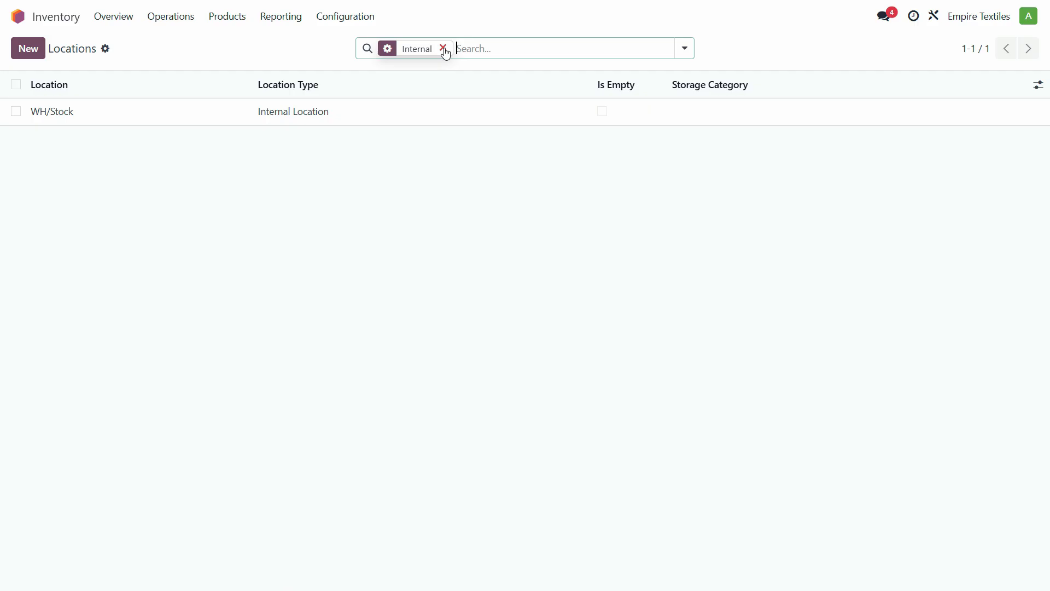
{"action": "left_click", "coordinate": [444, 49]}
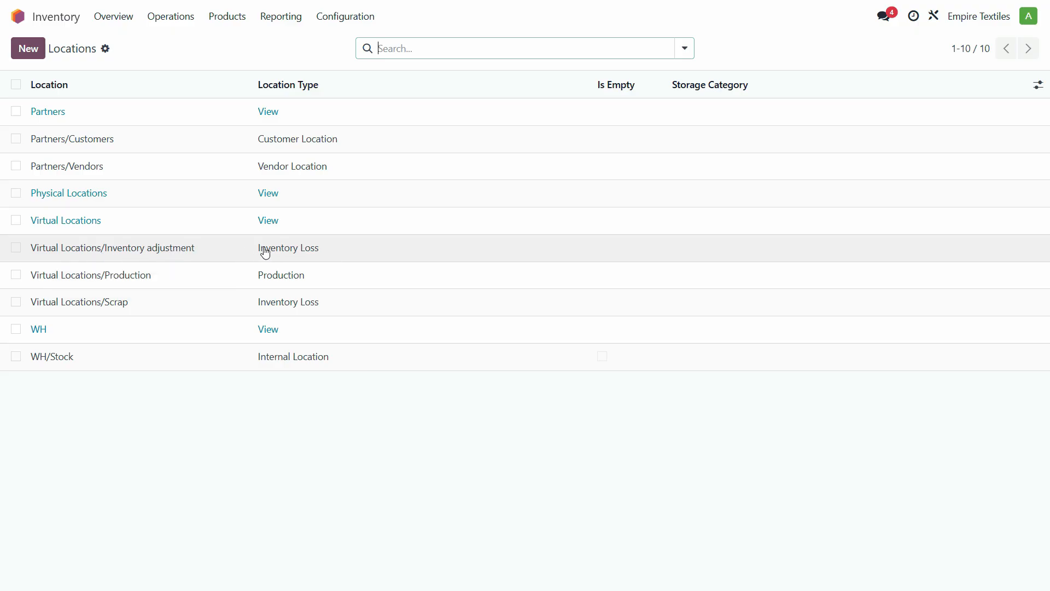
{"action": "left_click", "coordinate": [134, 253]}
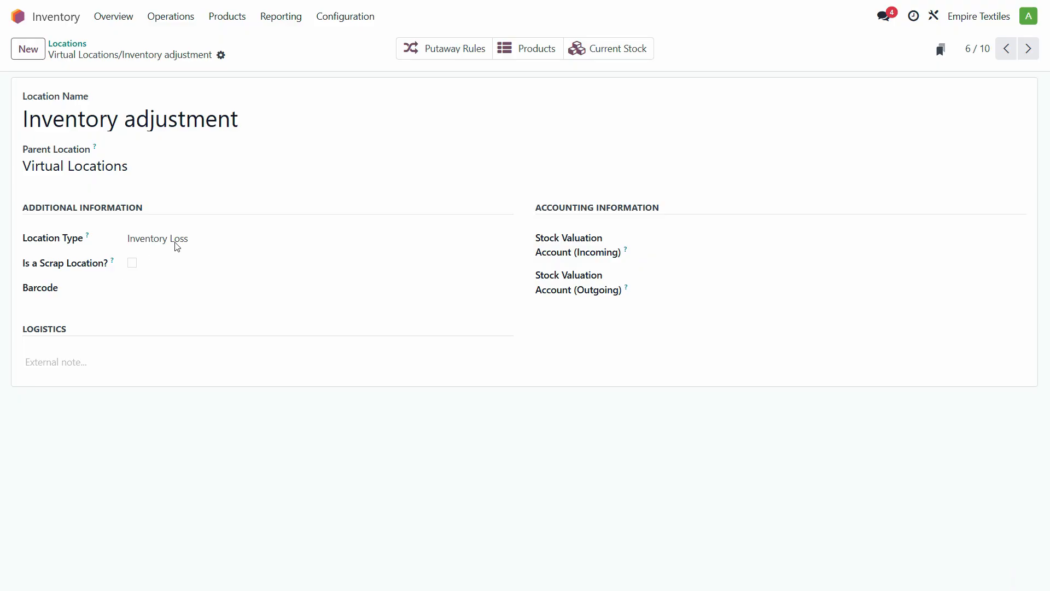
- Rename the Inventory adjustment location as Loss of Inventory, keeping Inventory Loss as its location type
{"action": "left_click_drag", "start_coordinate": [242, 118], "coordinate": [40, 132]}
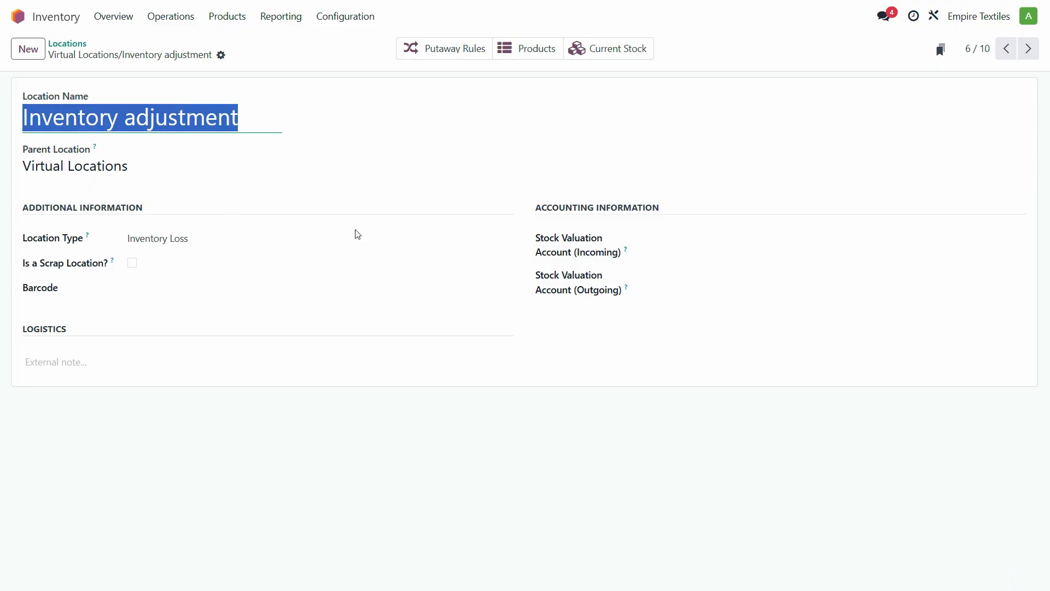
{"action": "type", "text": "Loss o"}
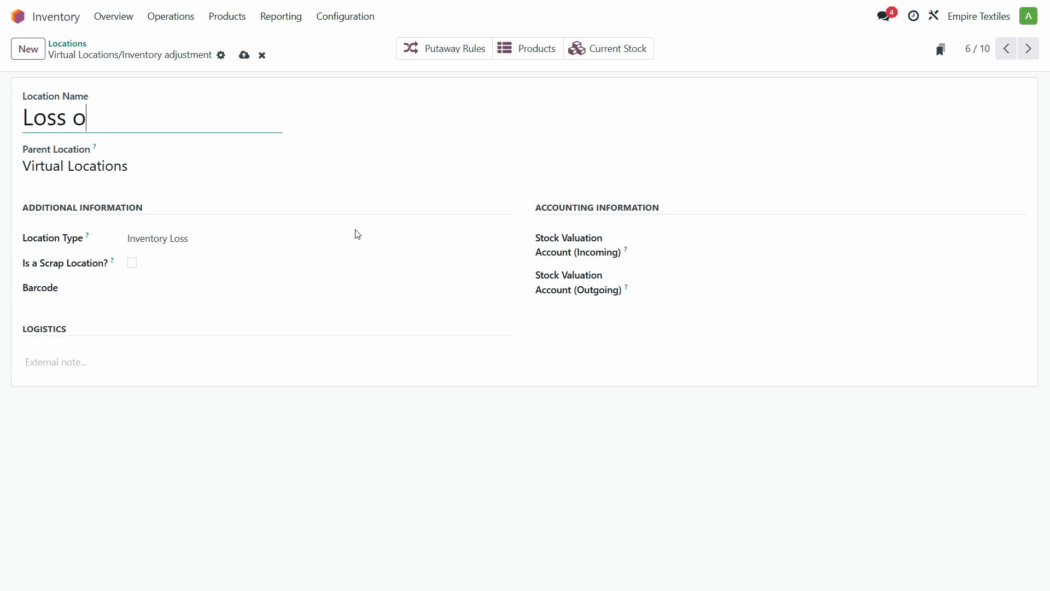
{"action": "type", "text": "f Inventory"}
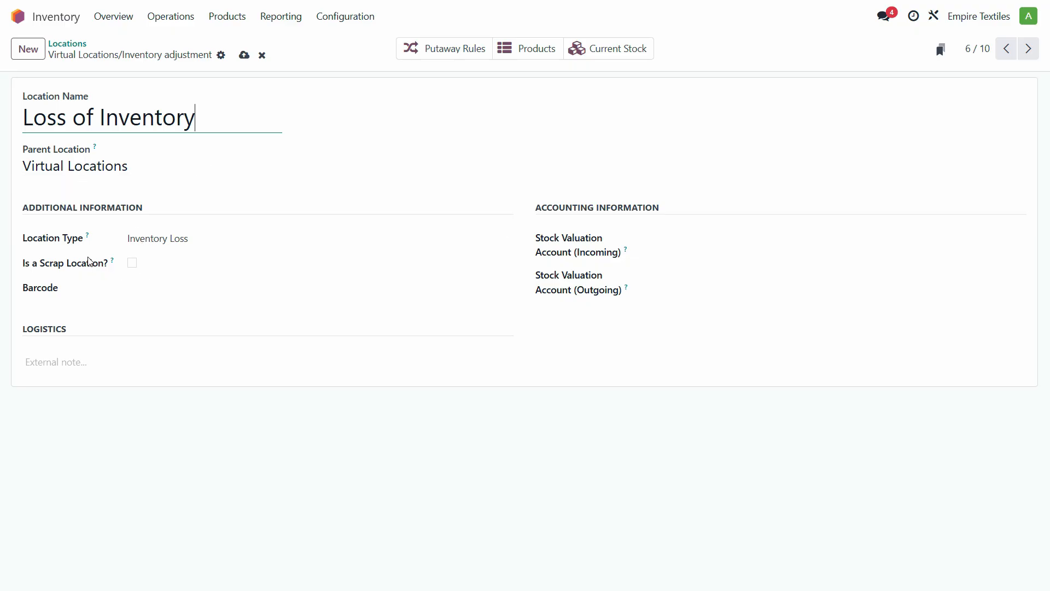
{"action": "left_click", "coordinate": [205, 238]}
{"action": "left_click", "coordinate": [207, 240]}
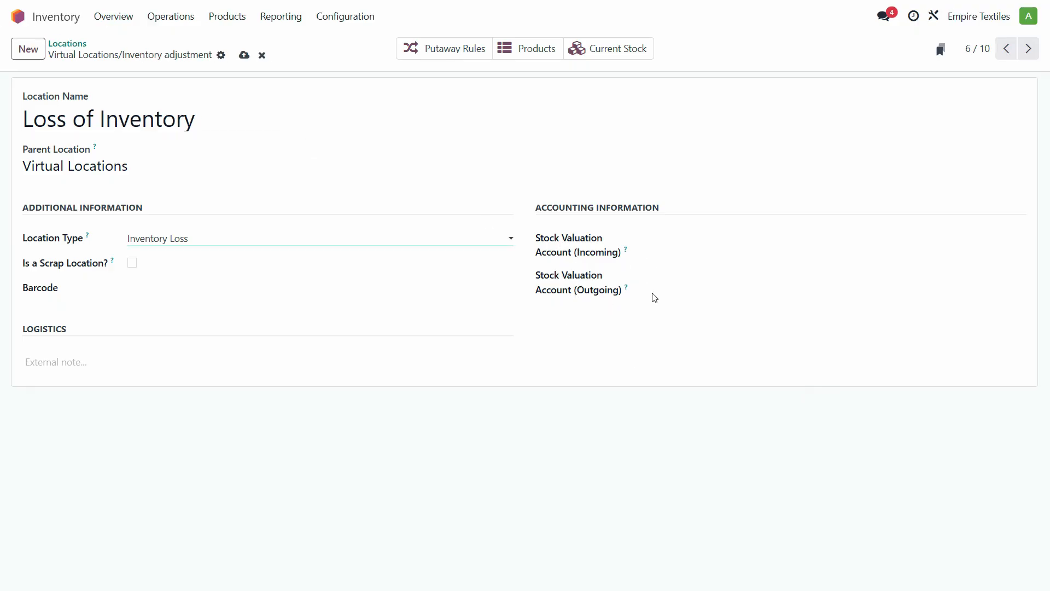
- Look through the full account list for a suitable incoming stock valuation account and close the list
{"action": "left_click", "coordinate": [659, 241]}
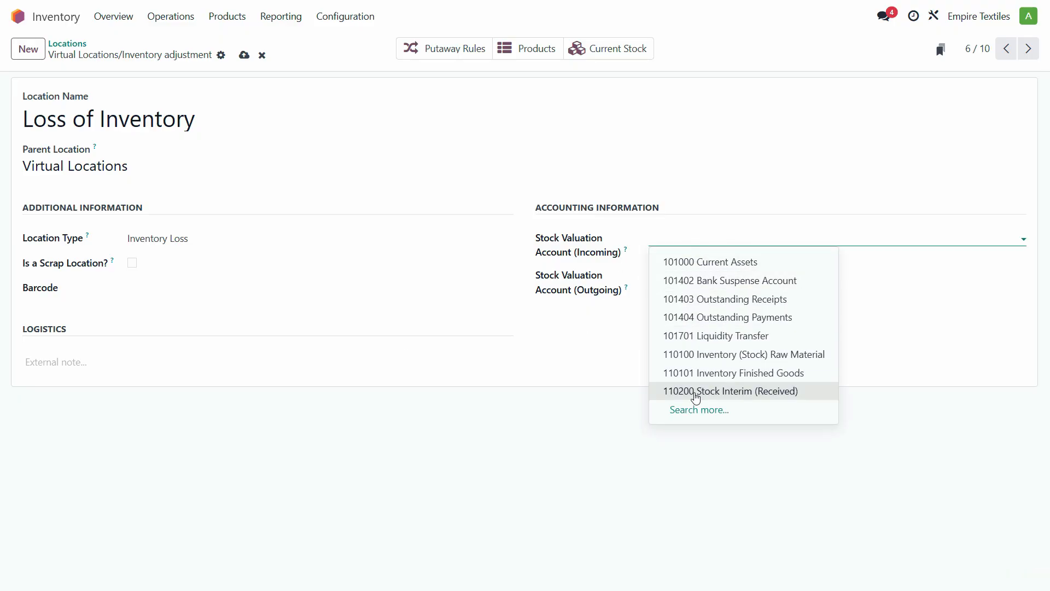
{"action": "left_click", "coordinate": [695, 410]}
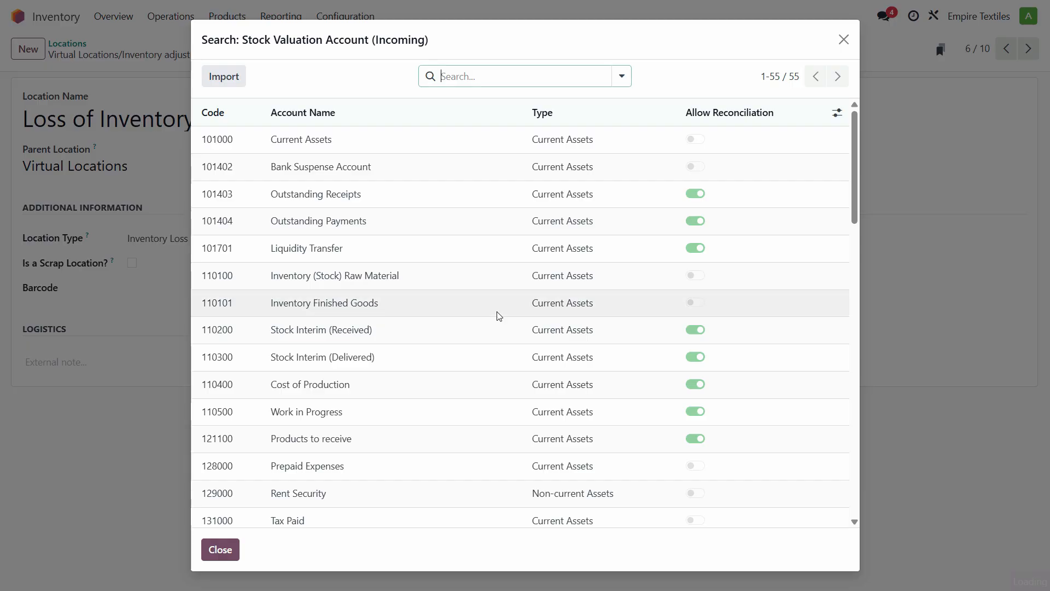
{"action": "scroll", "coordinate": [346, 348], "scroll_direction": "down", "scroll_amount": 15}
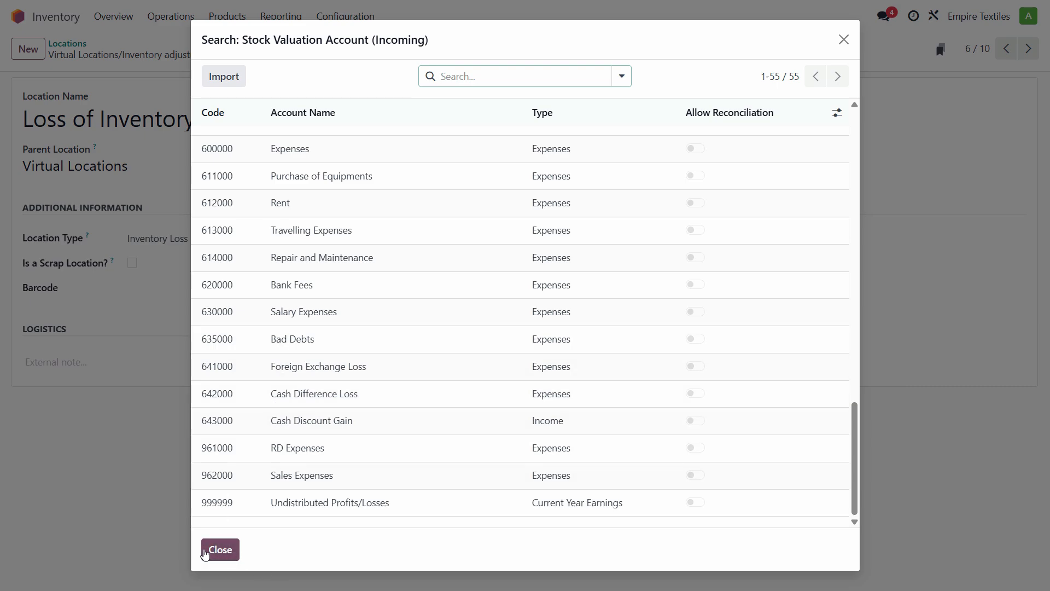
{"action": "left_click", "coordinate": [215, 557]}
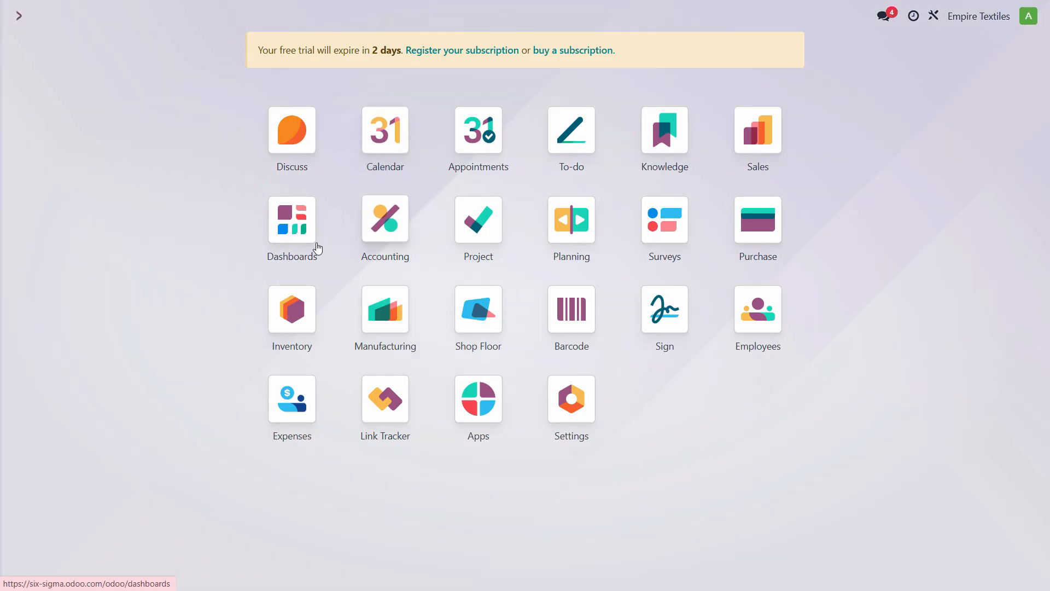
- Open the Chart of Accounts in Accounting and review the expense accounts and their codes, sorting by type and by code
{"action": "left_click", "coordinate": [382, 224]}
{"action": "left_click", "coordinate": [426, 20]}
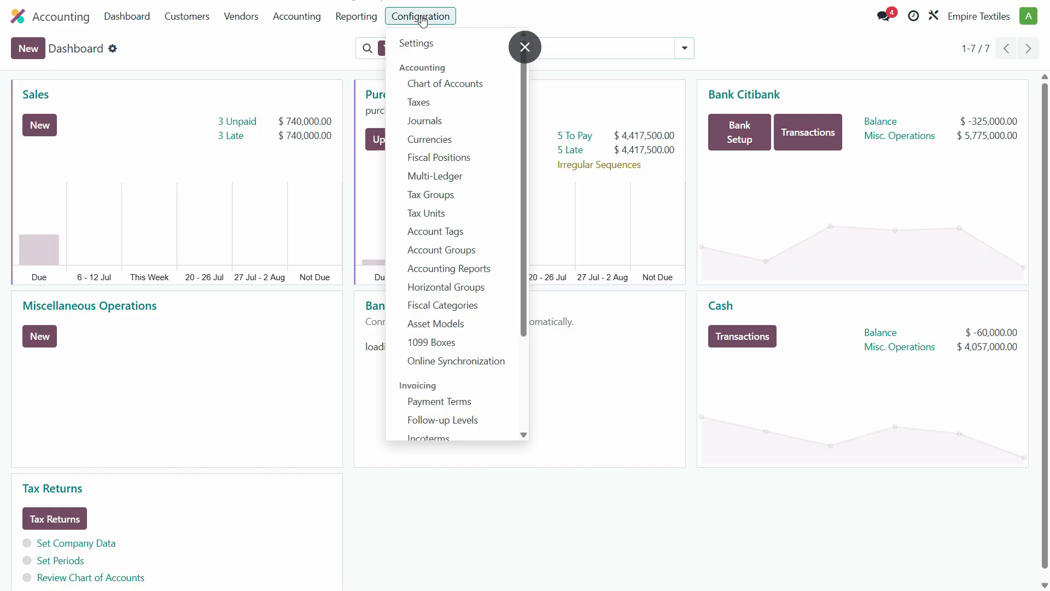
{"action": "left_click", "coordinate": [440, 86]}
{"action": "scroll", "coordinate": [535, 330], "scroll_direction": "down", "scroll_amount": 15}
{"action": "left_click", "coordinate": [547, 84]}
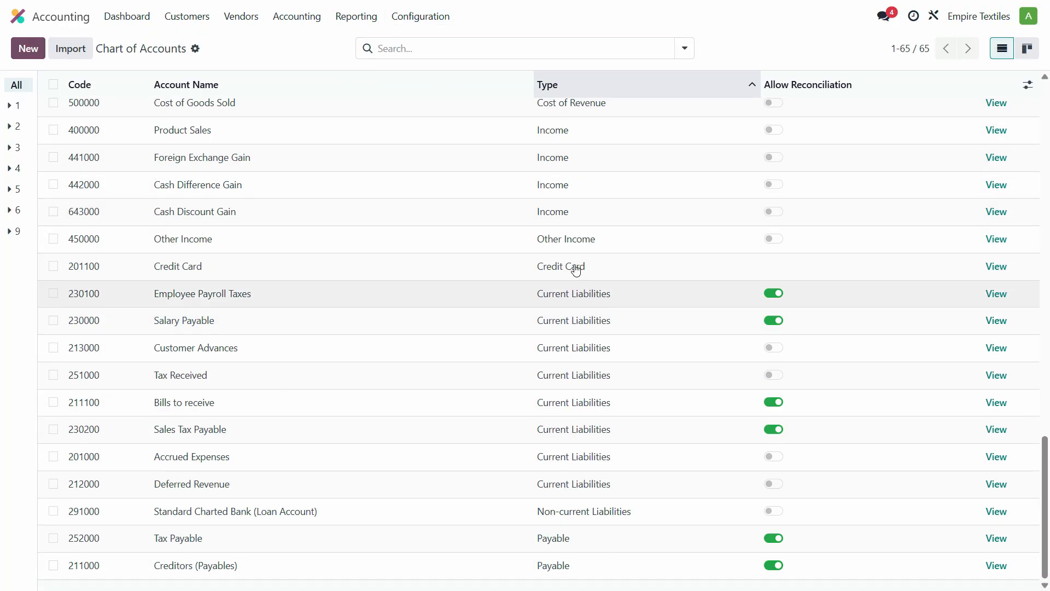
{"action": "scroll", "coordinate": [546, 82], "scroll_direction": "up", "scroll_amount": 8}
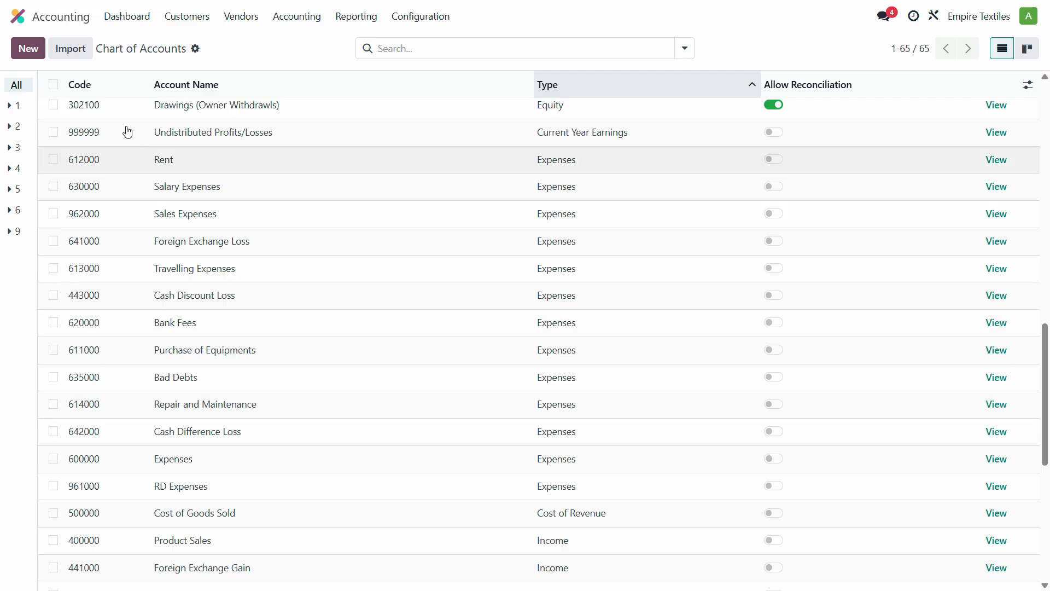
{"action": "left_click", "coordinate": [109, 90]}
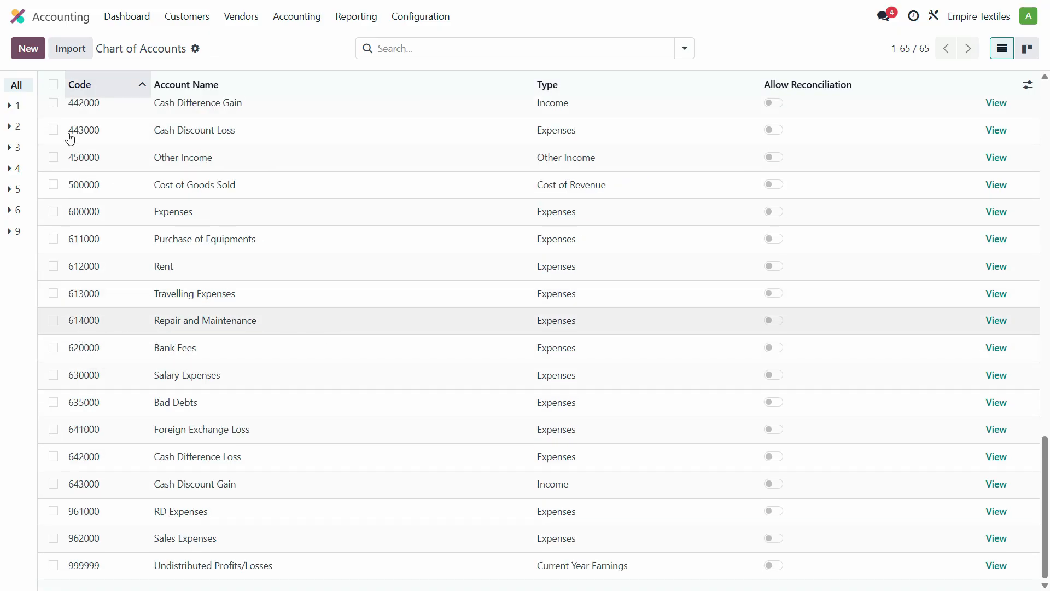
- Create and save an Expenses account with code 615000 named Loss of Inventory in the Chart of Accounts
{"action": "left_click", "coordinate": [28, 49]}
{"action": "type", "text": "6150"}
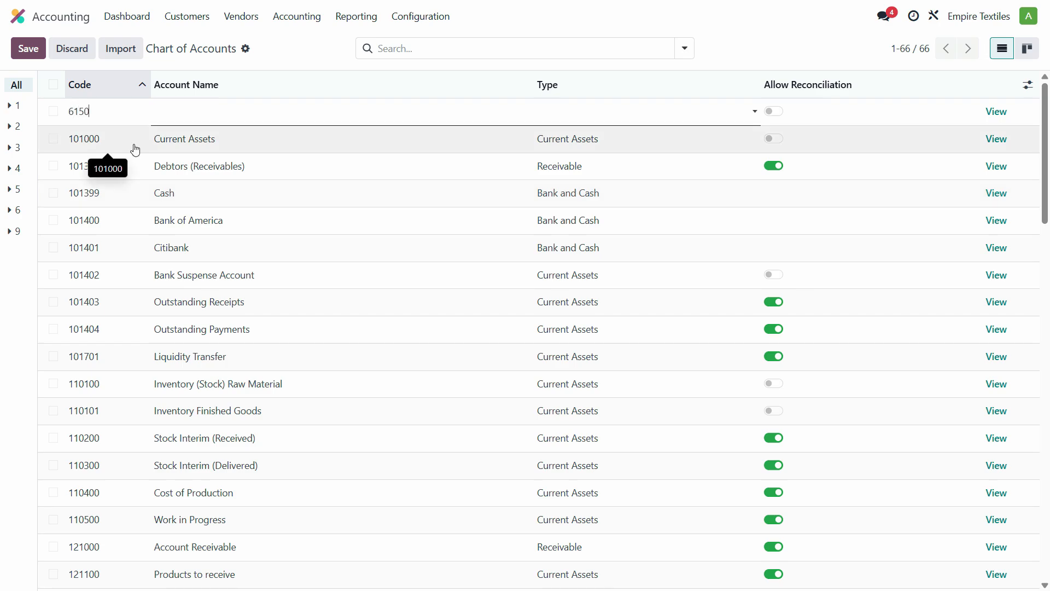
{"action": "type", "text": "Loss of Inventory"}
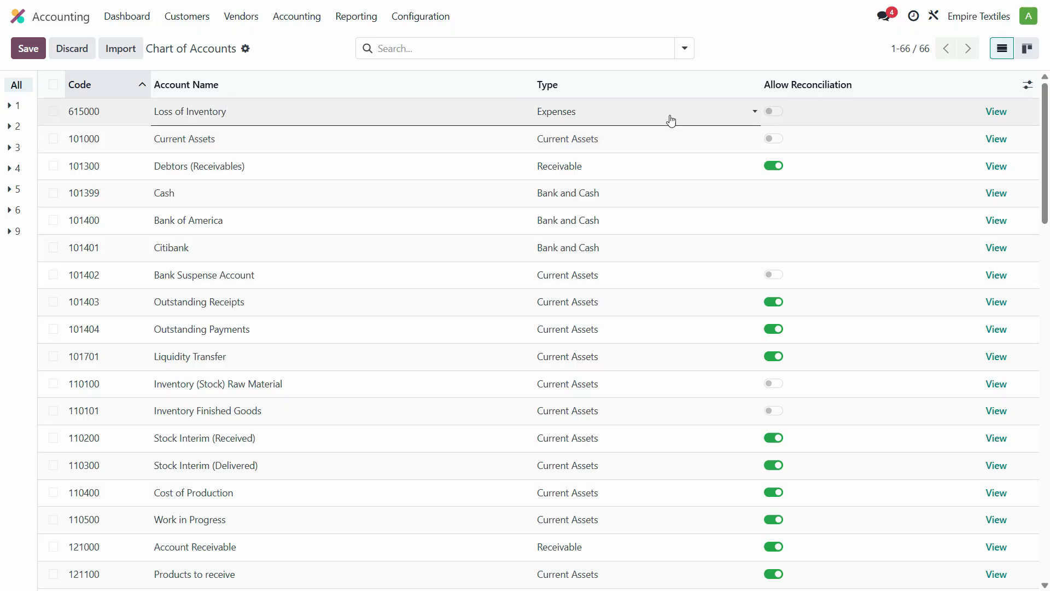
{"action": "left_click", "coordinate": [28, 48]}
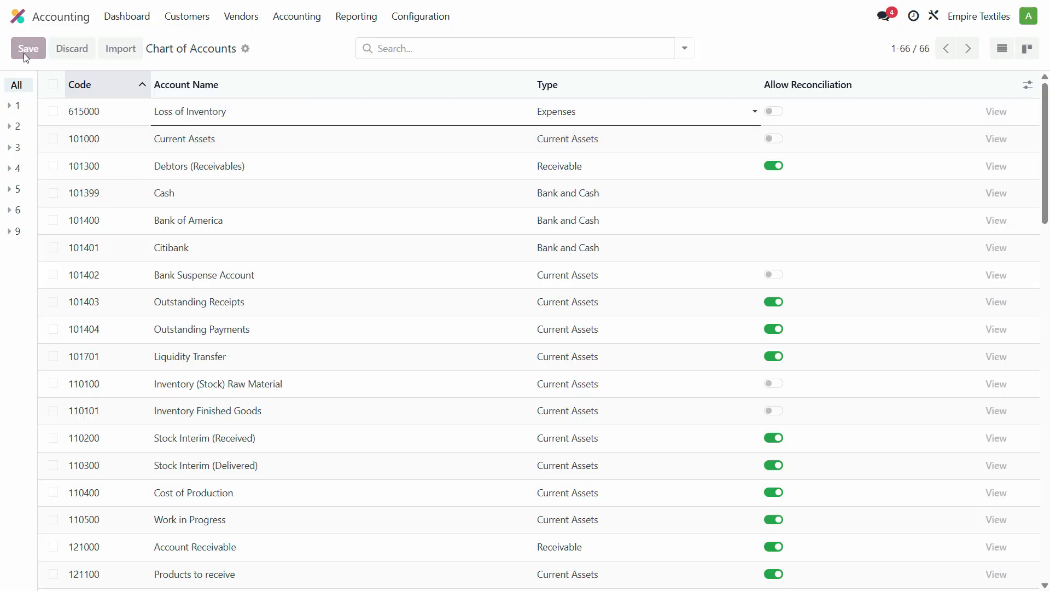
- Return to the Inventory locations, remove the Internal filter and open Virtual Locations/Loss of Inventory
{"action": "left_click", "coordinate": [18, 16]}
{"action": "left_click", "coordinate": [280, 312]}
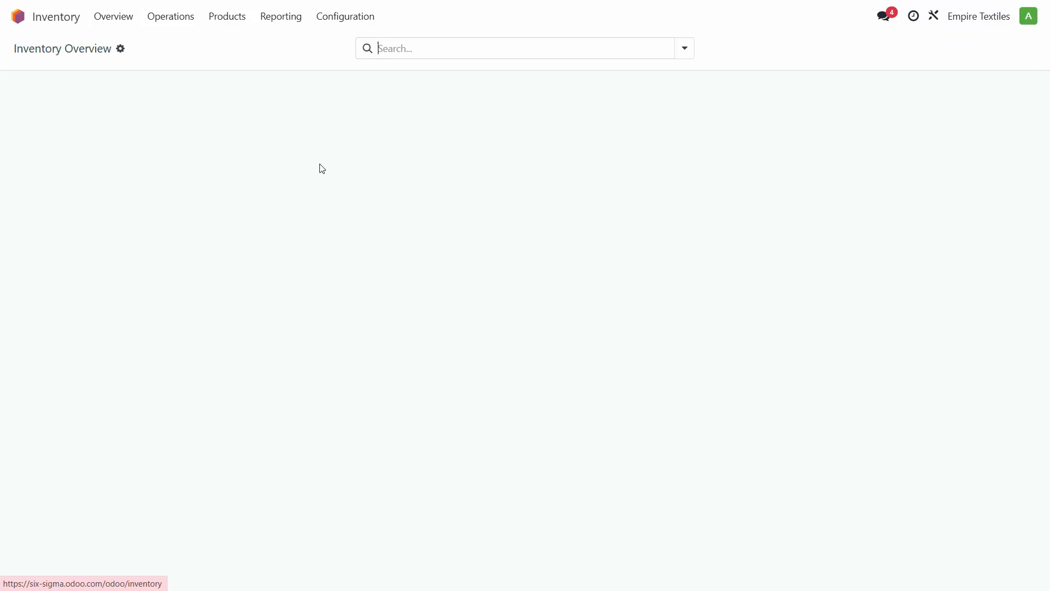
{"action": "left_click", "coordinate": [358, 17]}
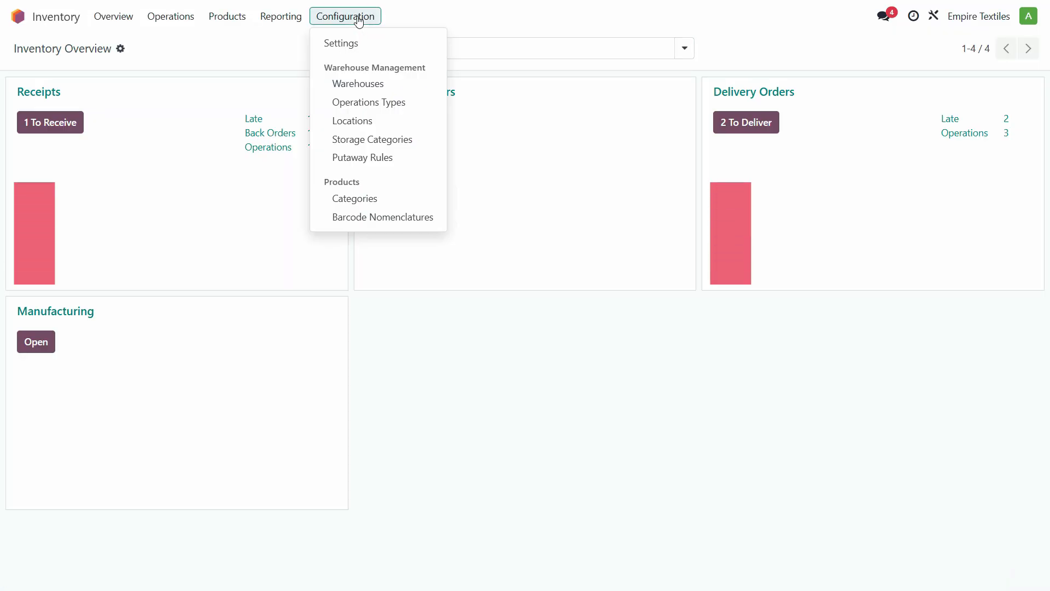
{"action": "left_click", "coordinate": [354, 121]}
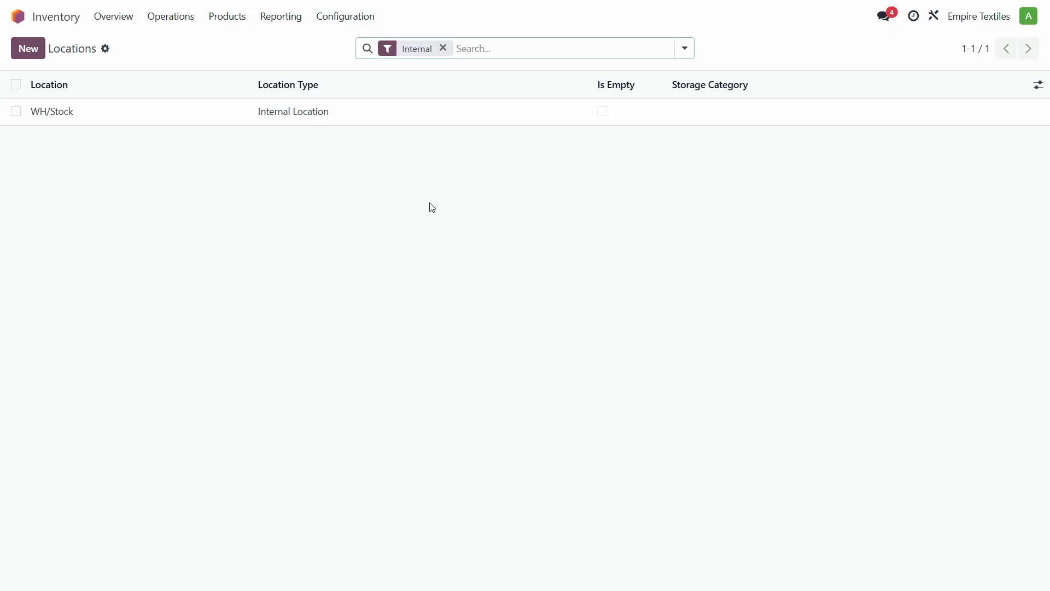
{"action": "left_click", "coordinate": [444, 49]}
{"action": "left_click", "coordinate": [222, 255]}
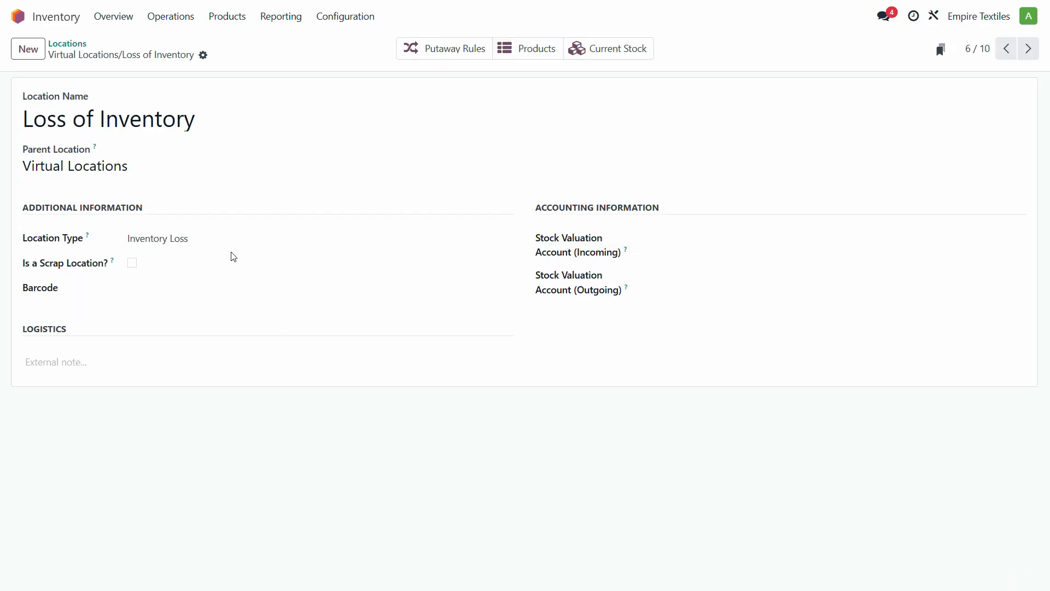
- Set the location's Stock Valuation Account (Incoming) to 615000 Loss of Inventory
{"action": "left_click", "coordinate": [703, 240]}
{"action": "type", "text": "614"}
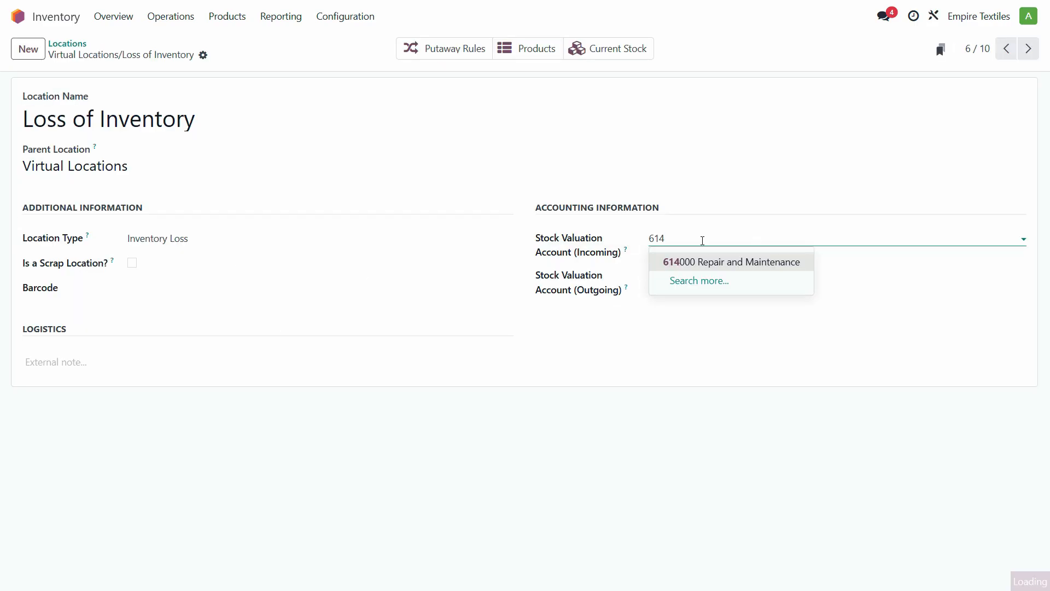
{"action": "key", "text": "BackSpace"}
{"action": "type", "text": "5"}
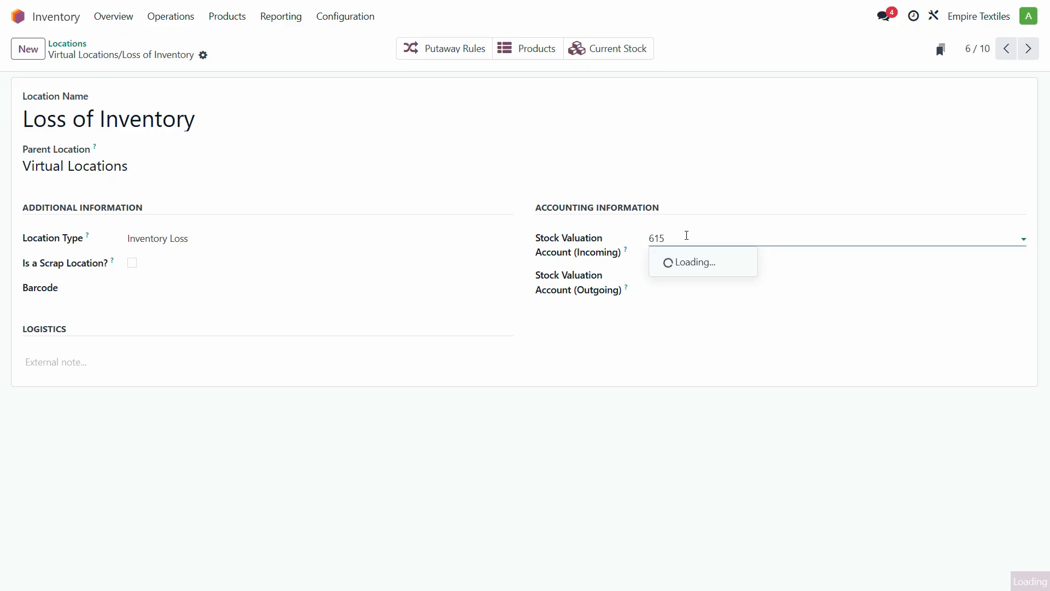
{"action": "left_click", "coordinate": [717, 268]}
- Set the location's Stock Valuation Account (Outgoing) to 615000 Loss of Inventory and save the location
{"action": "triple_click", "coordinate": [764, 239]}
{"action": "key", "text": "ctrl+c"}
{"action": "left_click", "coordinate": [680, 282]}
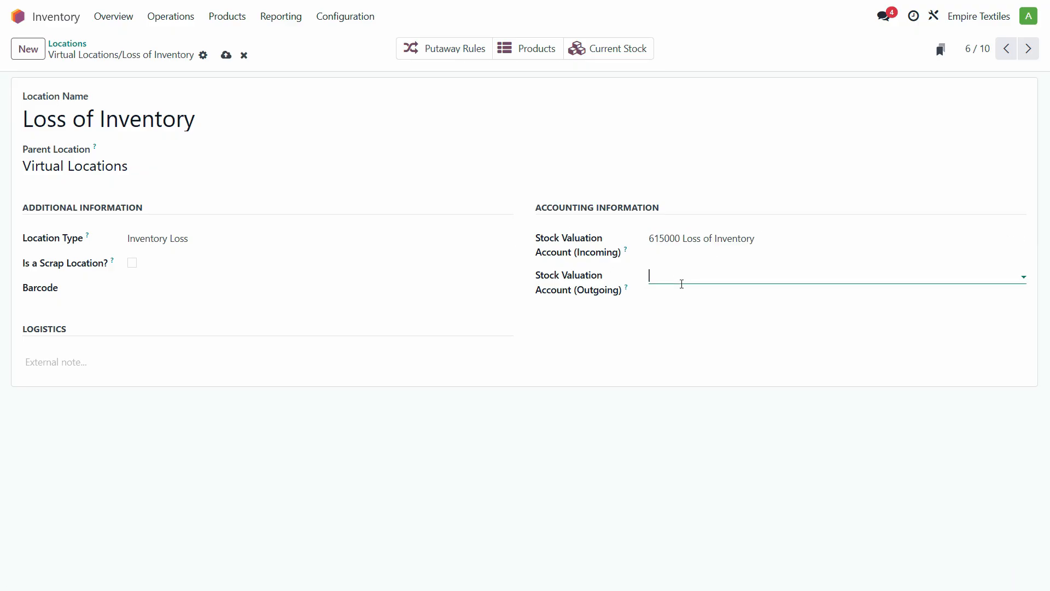
{"action": "key", "text": "ctrl+v"}
{"action": "left_click", "coordinate": [594, 348]}
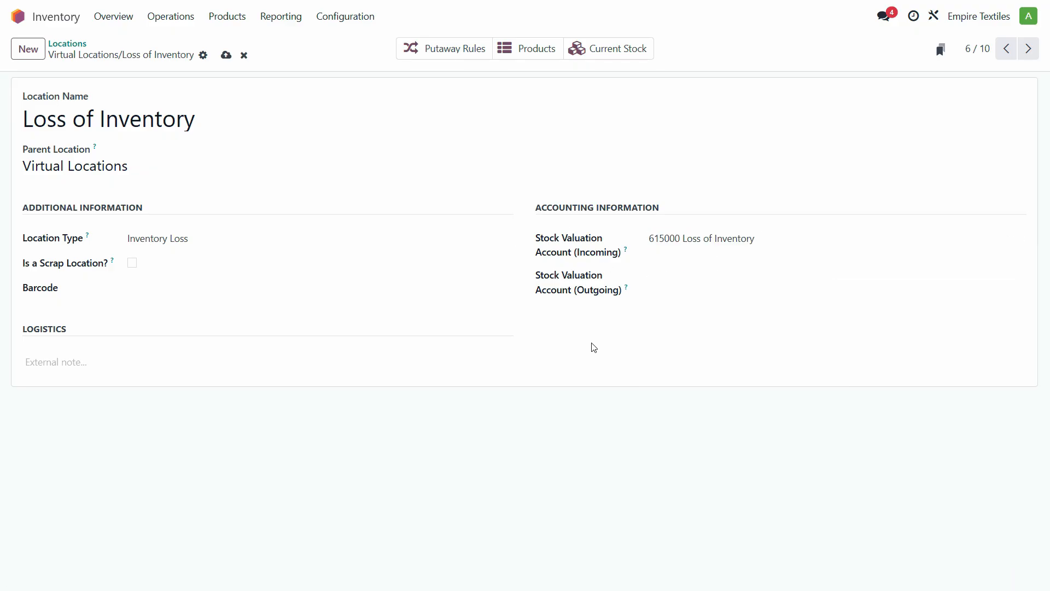
{"action": "left_click", "coordinate": [684, 277]}
{"action": "key", "text": "ctrl+v"}
{"action": "left_click", "coordinate": [694, 299]}
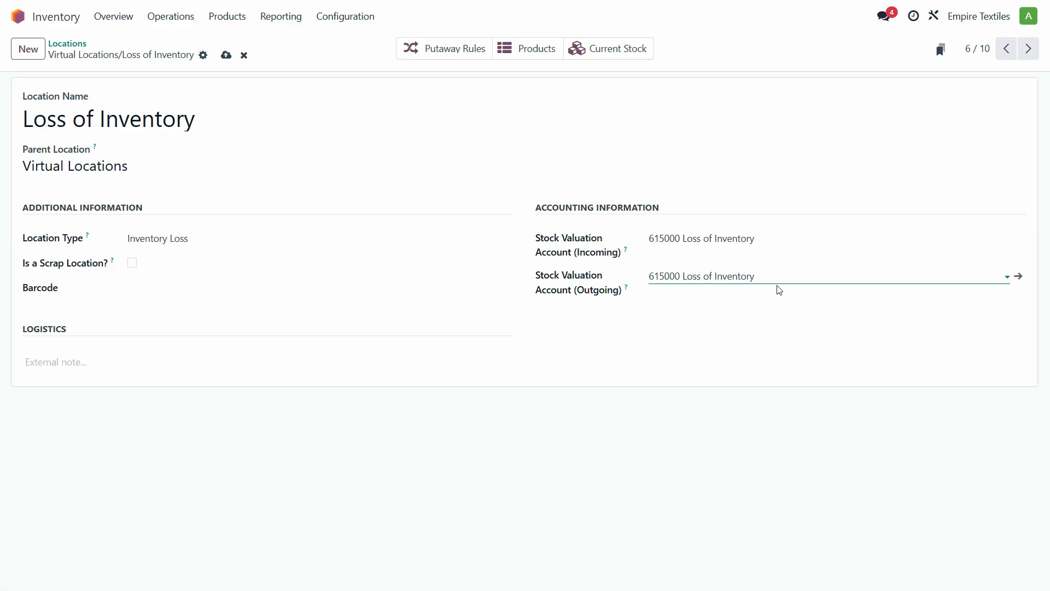
{"action": "left_click_drag", "start_coordinate": [778, 281], "coordinate": [649, 277]}
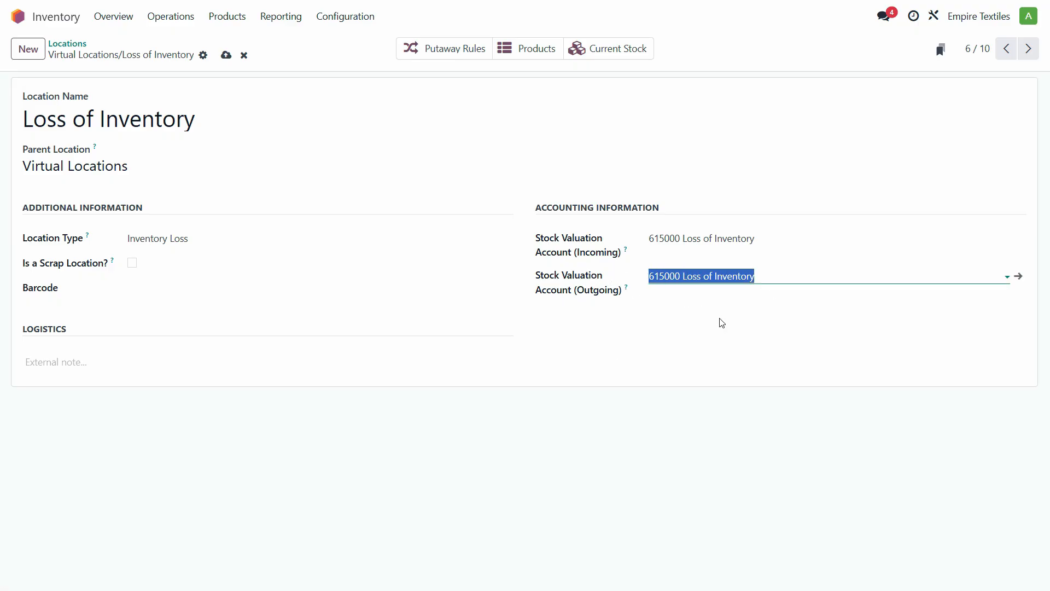
{"action": "key", "text": "ctrl+v"}
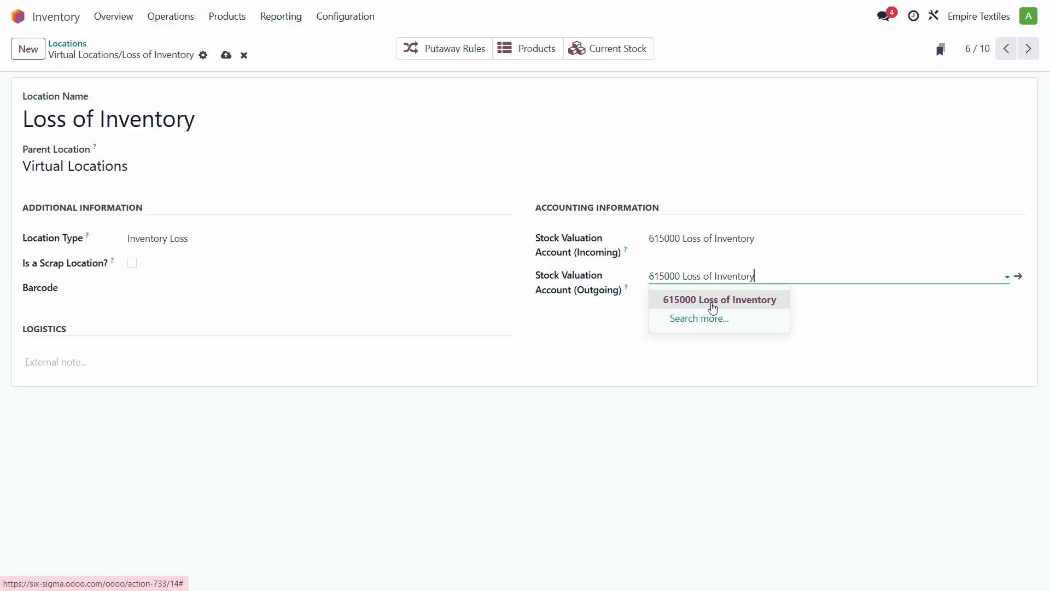
{"action": "left_click", "coordinate": [718, 302]}
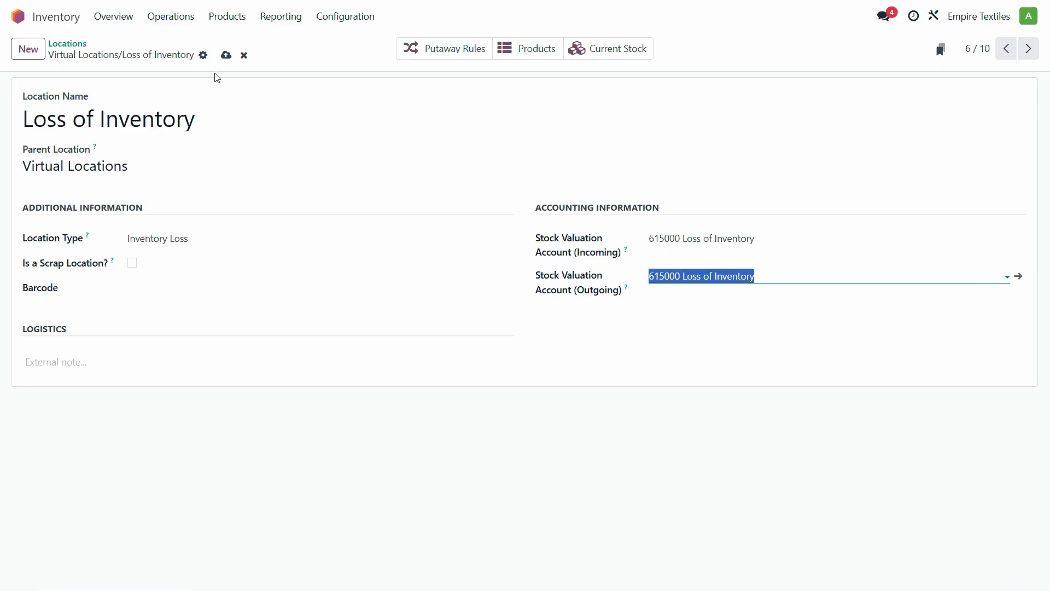
{"action": "left_click", "coordinate": [227, 55]}
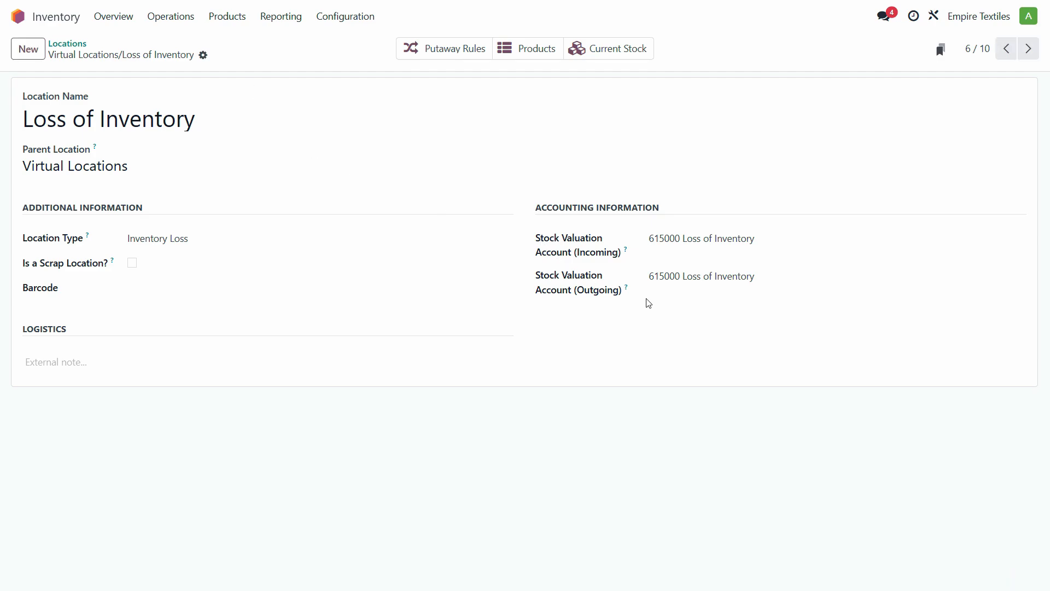
- Return to the Locations list and reopen Virtual Locations/Loss of Inventory to check its incoming and outgoing valuation accounts
{"action": "left_click", "coordinate": [82, 45]}
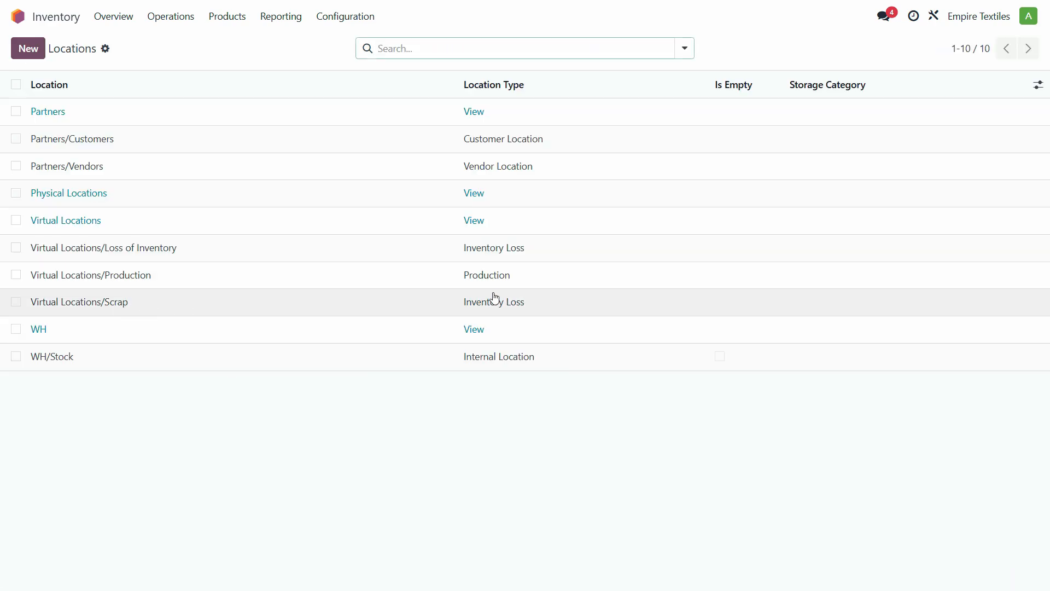
{"action": "left_click", "coordinate": [368, 260]}
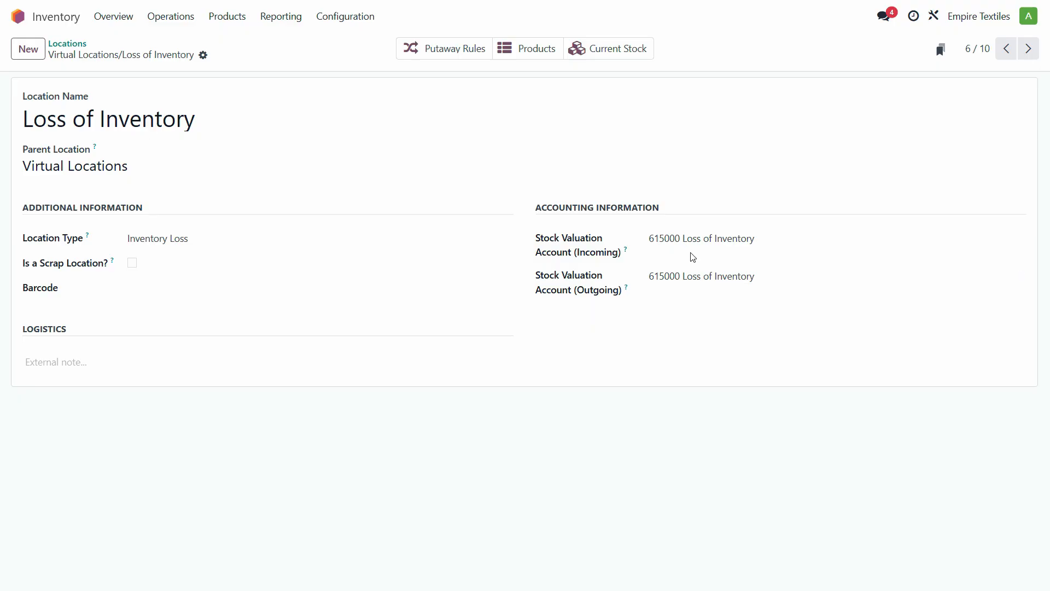
{"action": "key", "text": "alt+Left"}
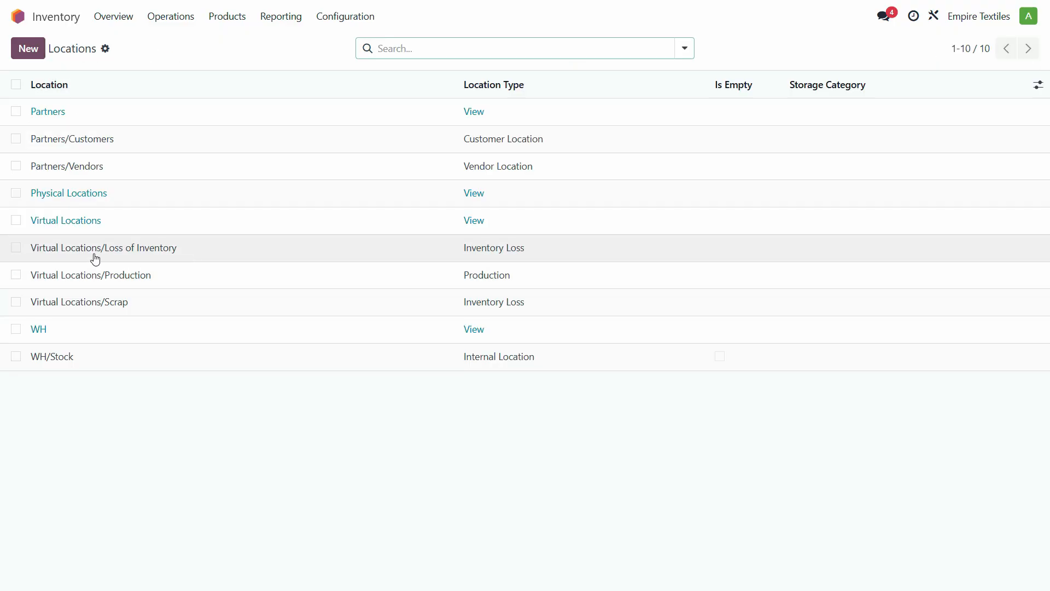
{"action": "left_click", "coordinate": [140, 253]}
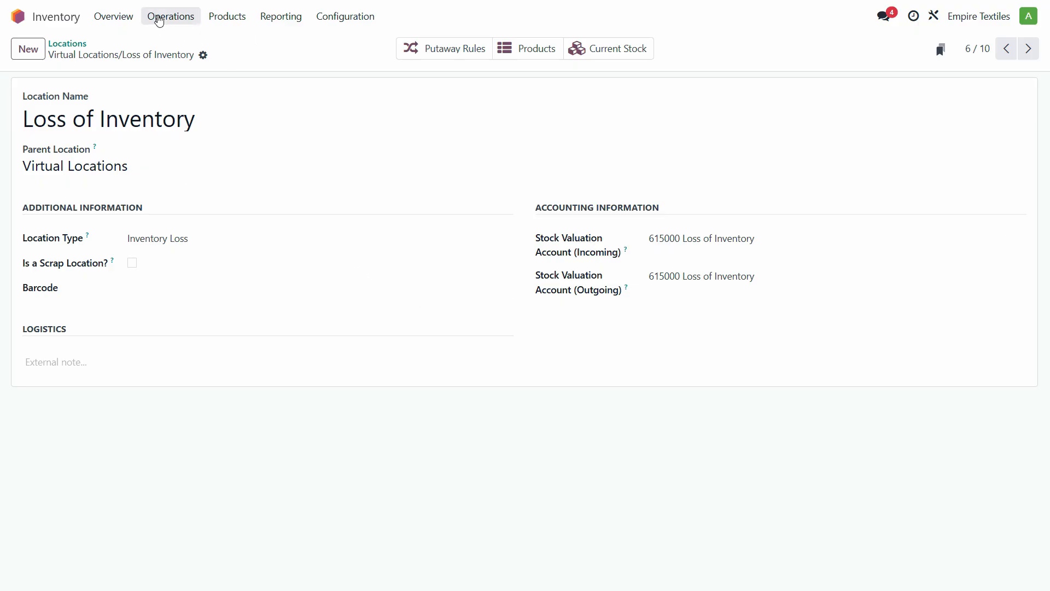
- Create a scrap order for Button ( Shirt) with quantity 500, consulting the damaged-button transaction in the Excel sheet
{"action": "left_click", "coordinate": [160, 17]}
{"action": "left_click", "coordinate": [174, 177]}
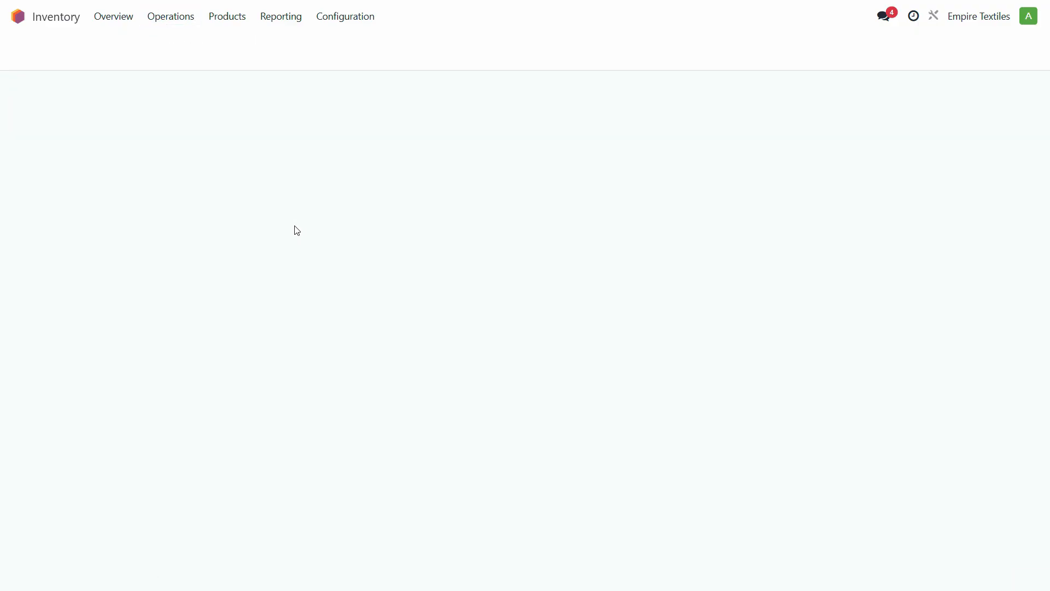
{"action": "key", "text": "alt+c"}
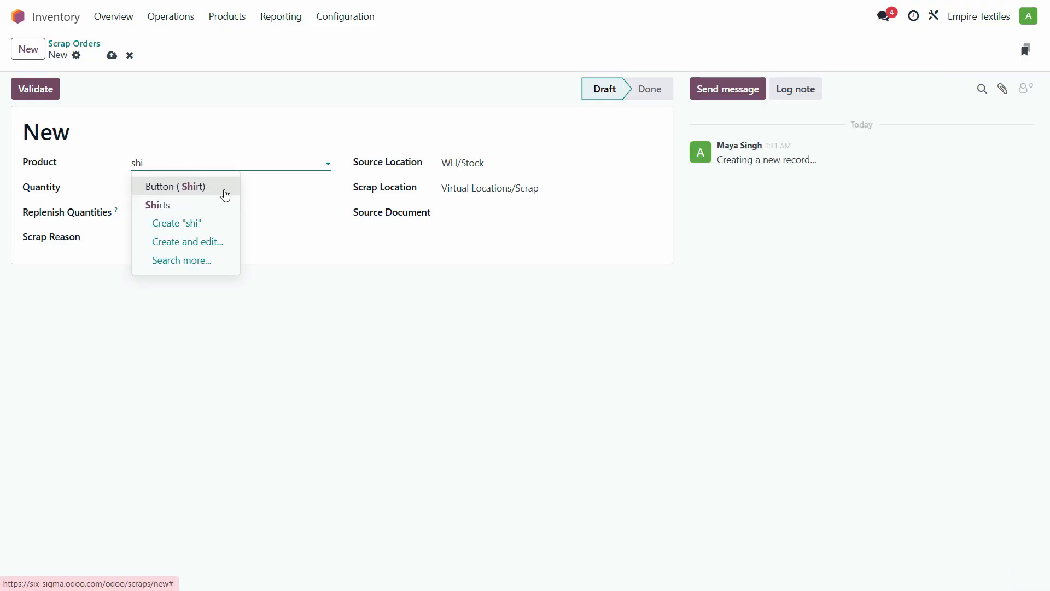
{"action": "left_click", "coordinate": [226, 195]}
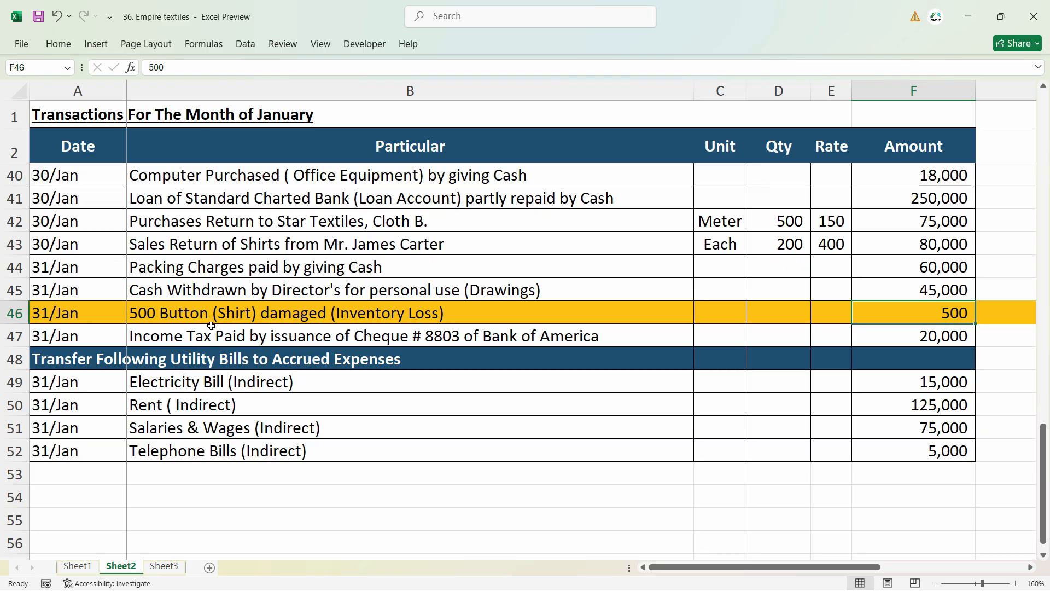
{"action": "left_click", "coordinate": [208, 313]}
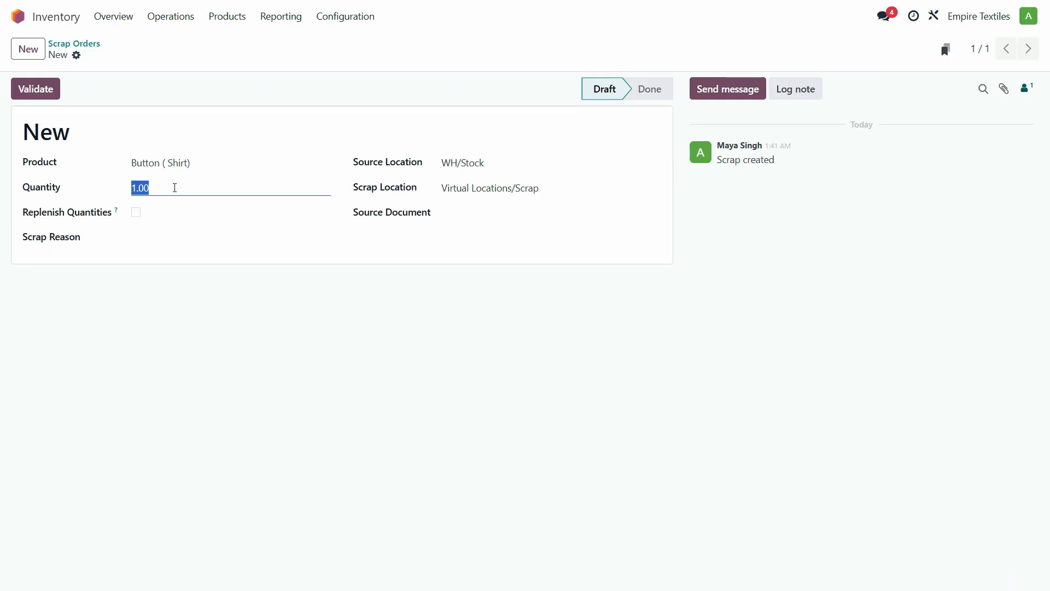
{"action": "type", "text": "500"}
{"action": "key", "text": "Tab"}
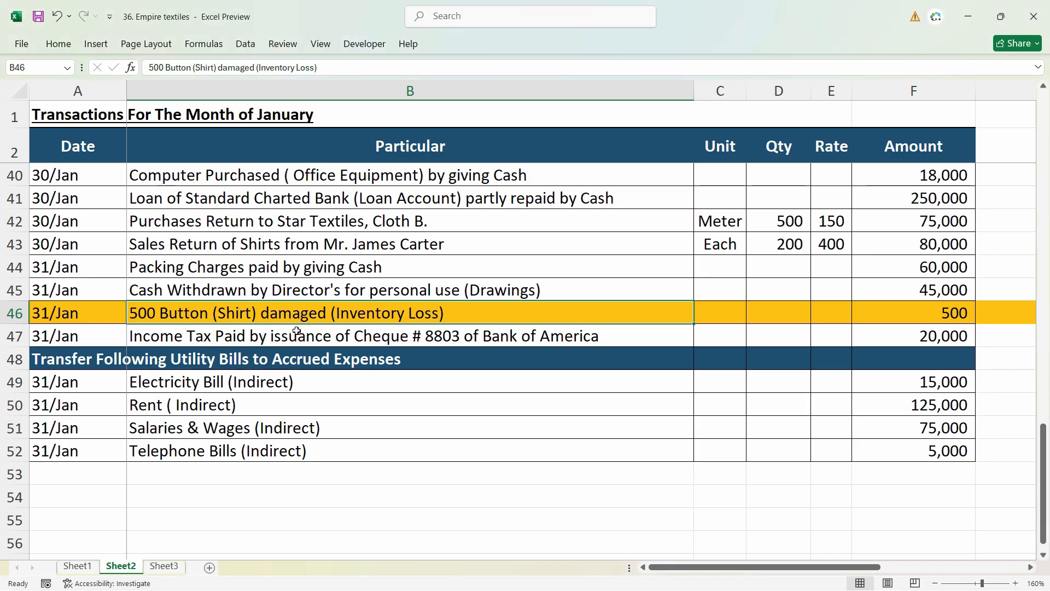
- Copy the Excel description "500 Button (Shirt) damaged (Inventory Loss)" and create it as the order's scrap reason
{"action": "key", "text": "ctrl+c"}
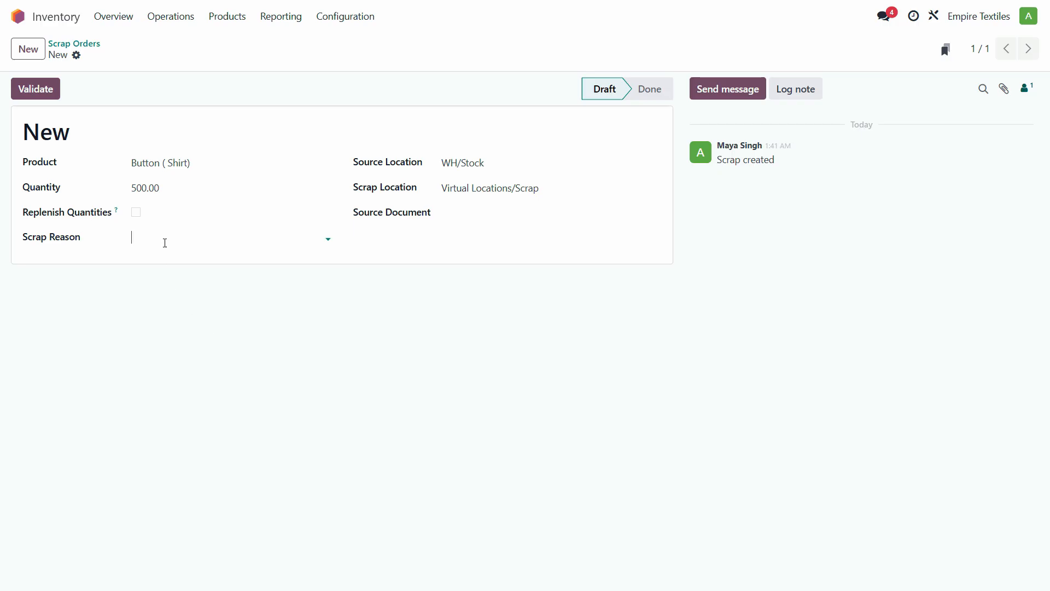
{"action": "key", "text": "ctrl+v"}
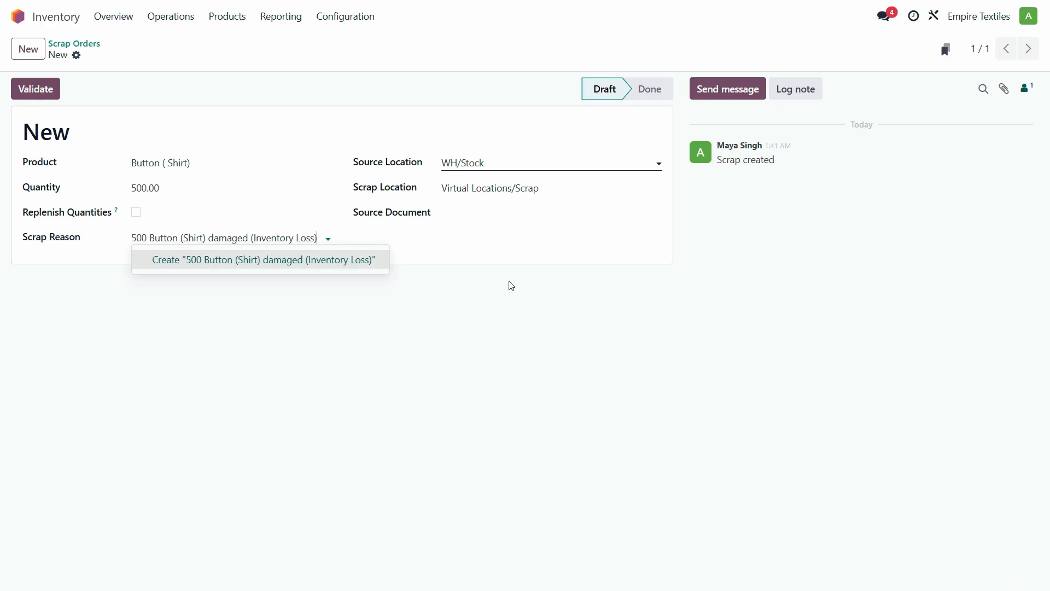
{"action": "key", "text": "Return"}
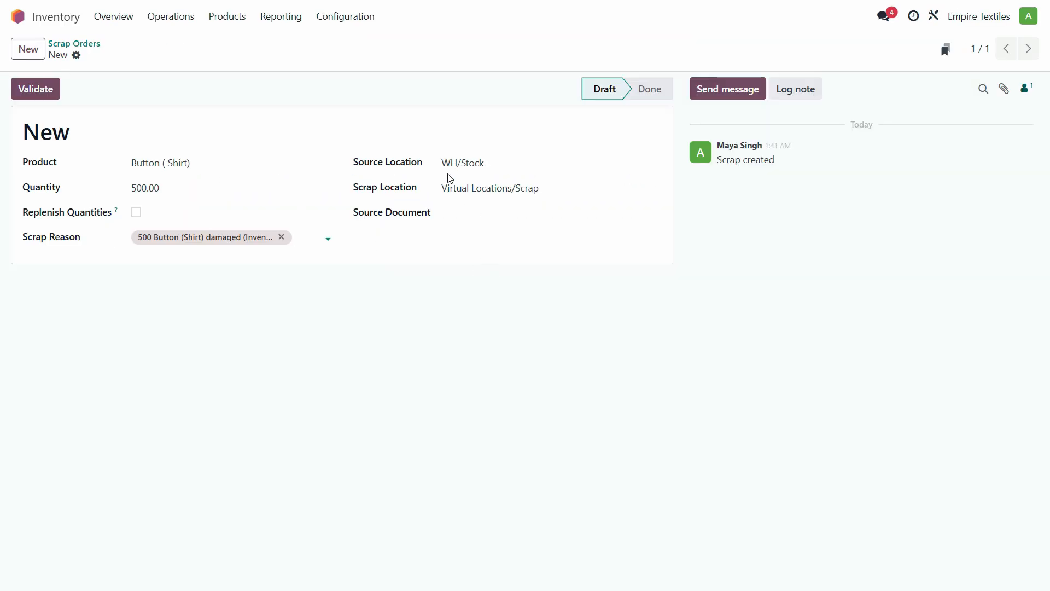
- Select WH/Stock as source location and Virtual Locations/Scrap as scrap location, and validate the scrap order
{"action": "left_click", "coordinate": [482, 165]}
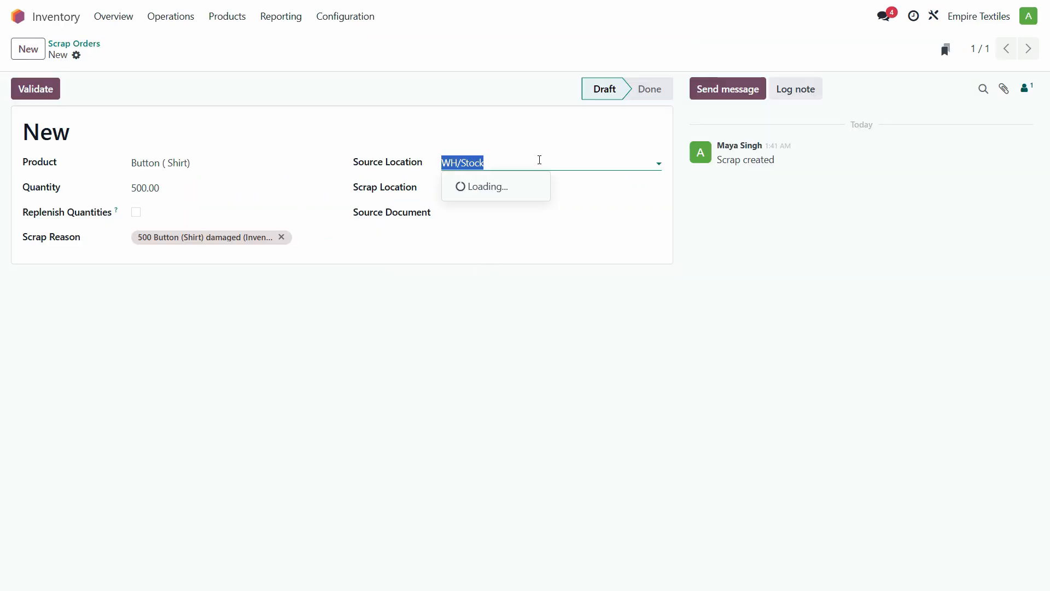
{"action": "left_click", "coordinate": [525, 247]}
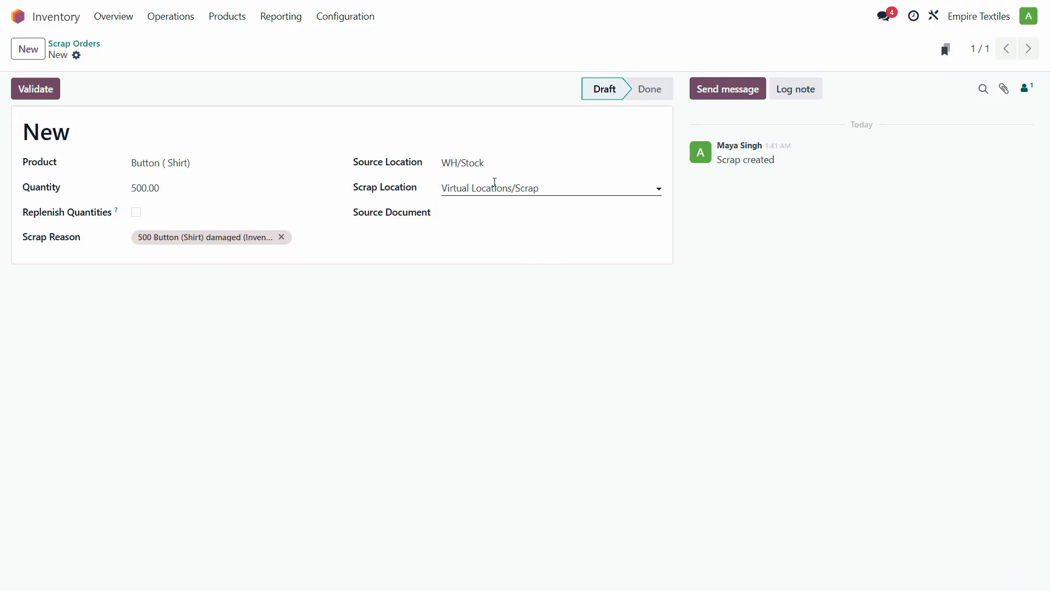
{"action": "left_click", "coordinate": [501, 188]}
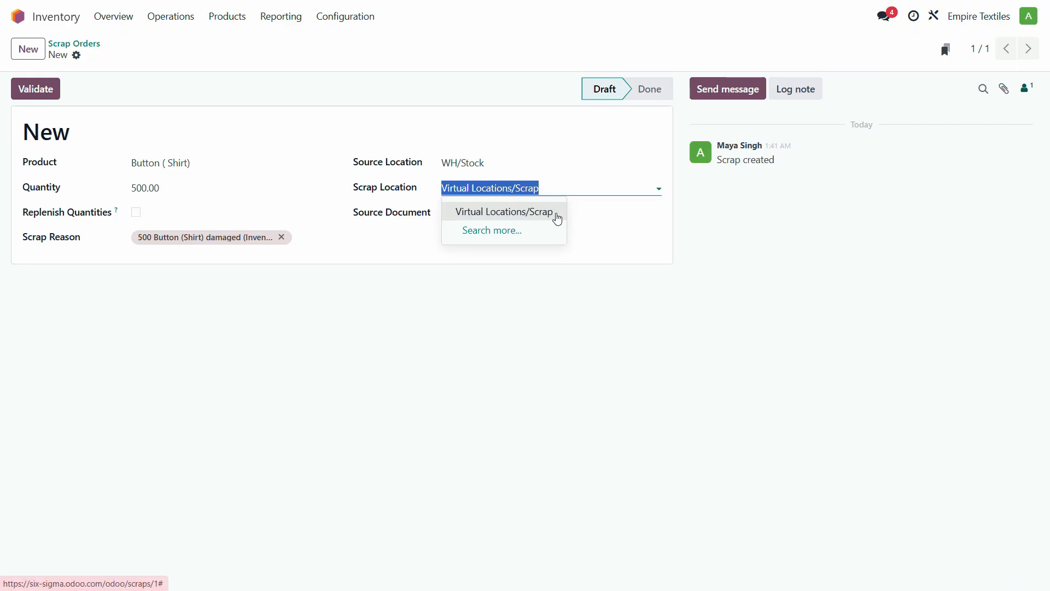
{"action": "left_click", "coordinate": [557, 218]}
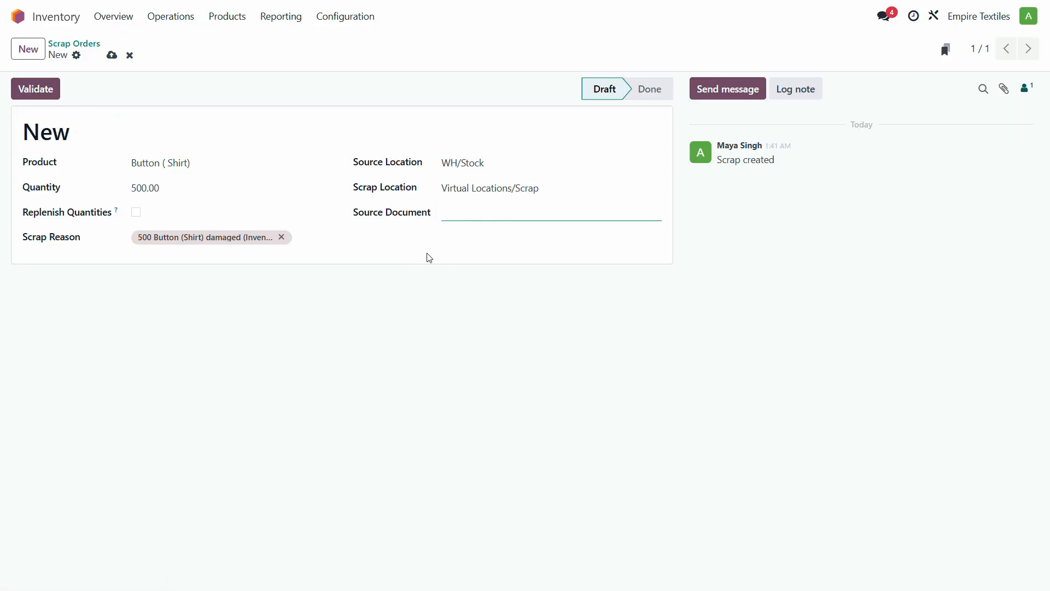
{"action": "left_click", "coordinate": [44, 97]}
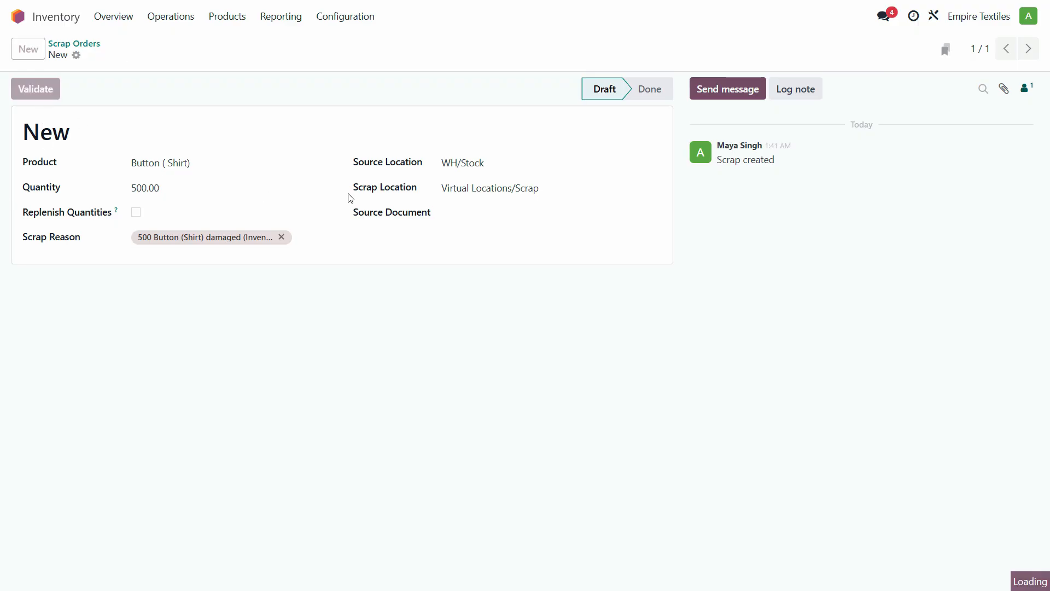
- Check the Button ( Shirt) quantity in the product list and Stock report, and open its moves history
{"action": "left_click", "coordinate": [227, 17]}
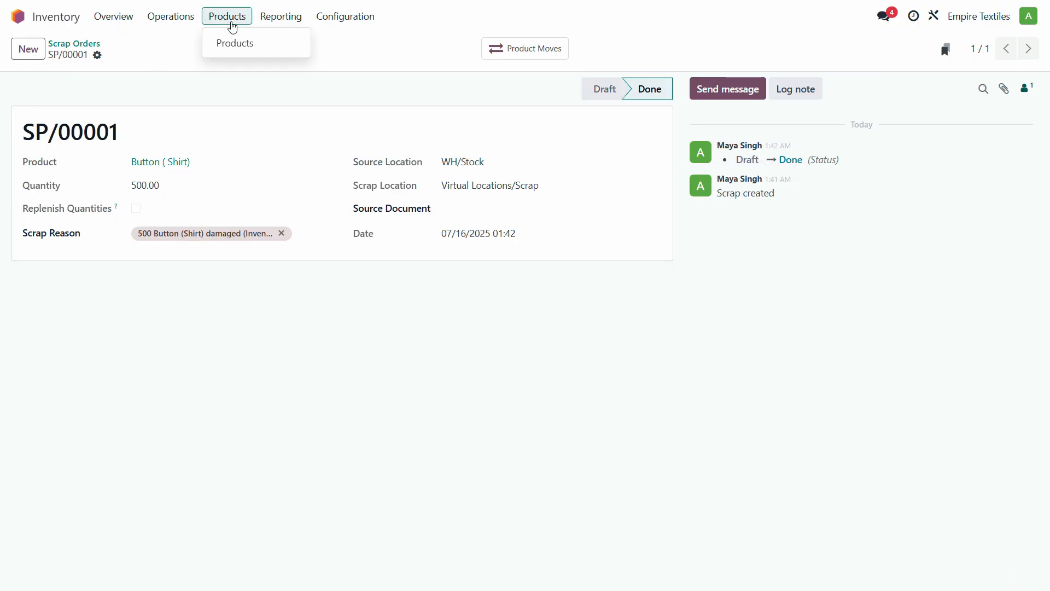
{"action": "left_click", "coordinate": [234, 42]}
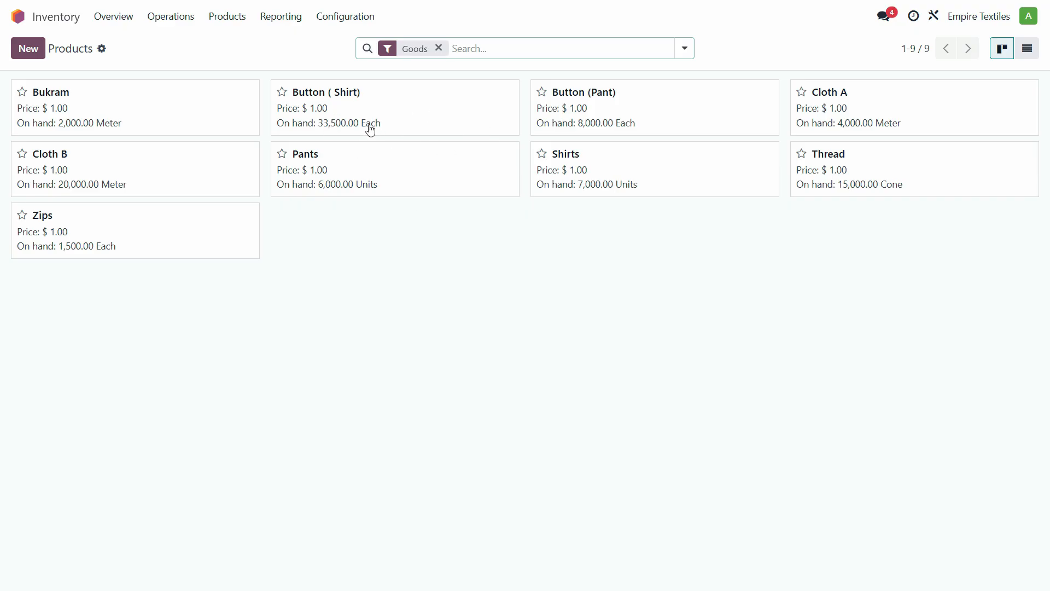
{"action": "left_click", "coordinate": [293, 17]}
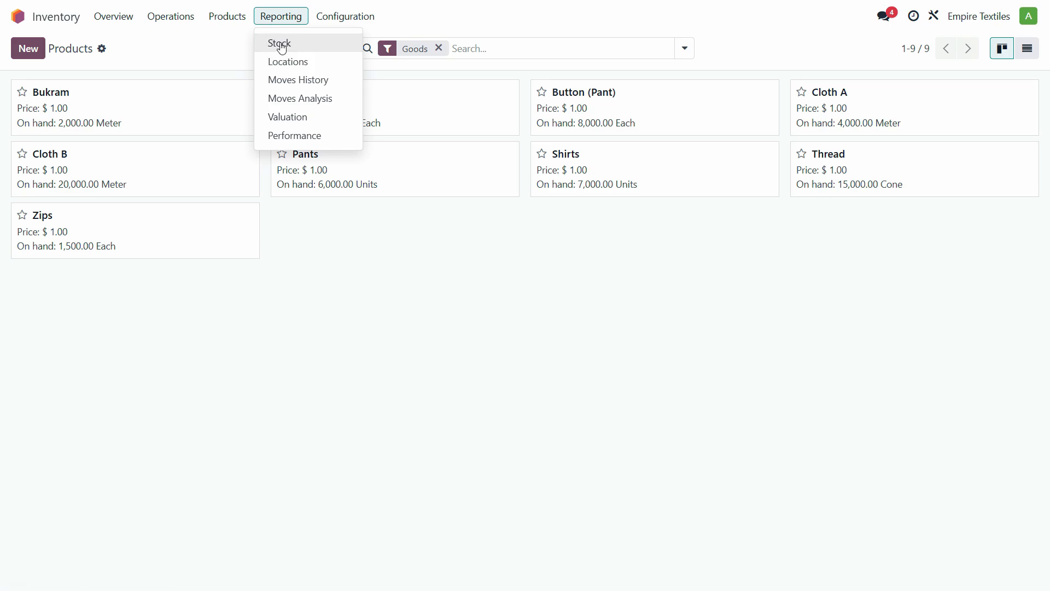
{"action": "left_click", "coordinate": [283, 48]}
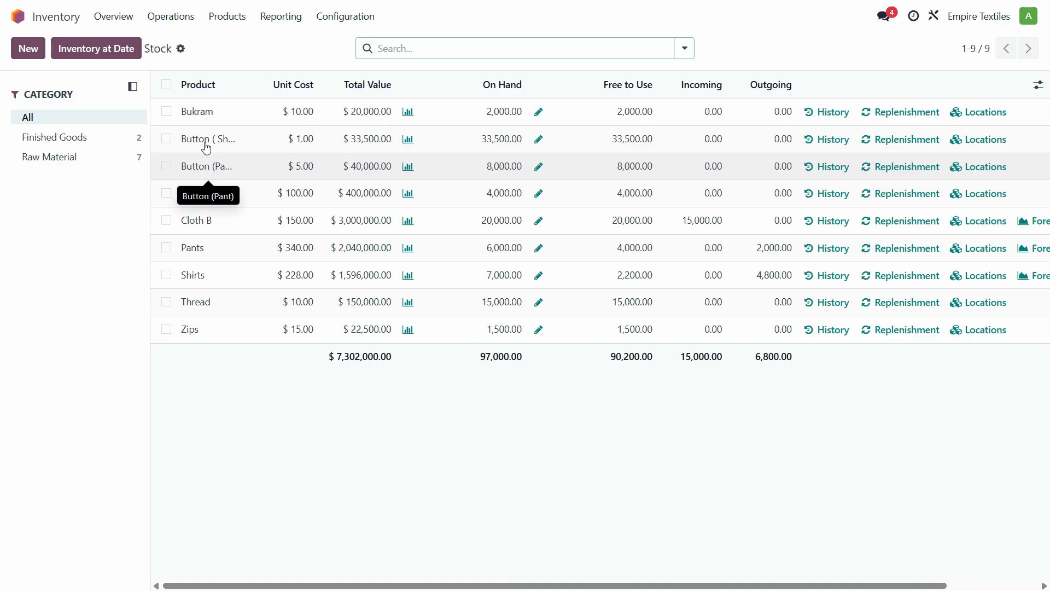
{"action": "left_click", "coordinate": [829, 144]}
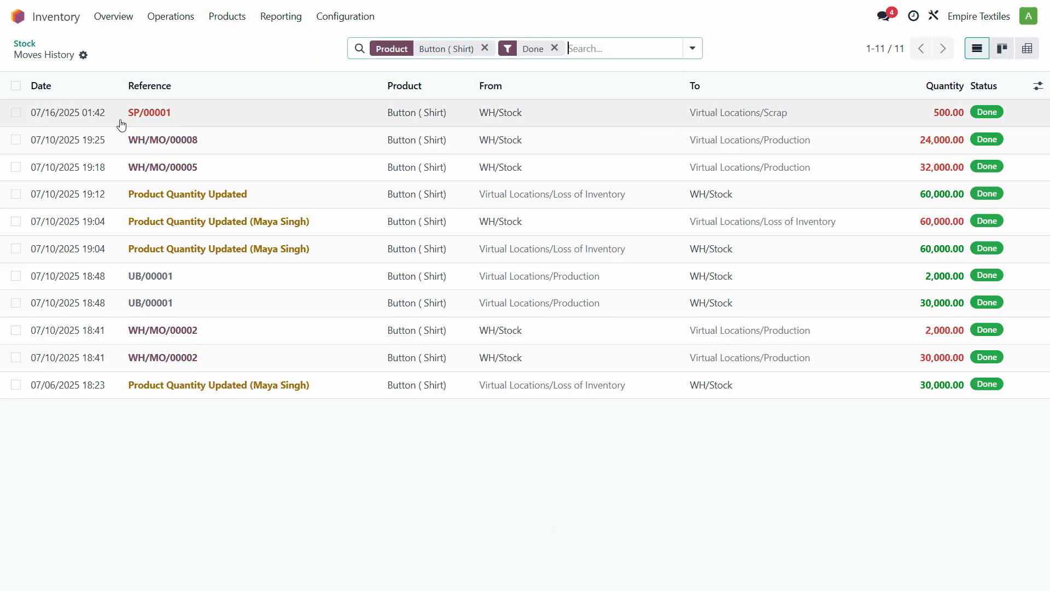
- Open the damaged shirt buttons journal entry in Accounting and widen the Account column to examine the accounts used
{"action": "left_click", "coordinate": [22, 17]}
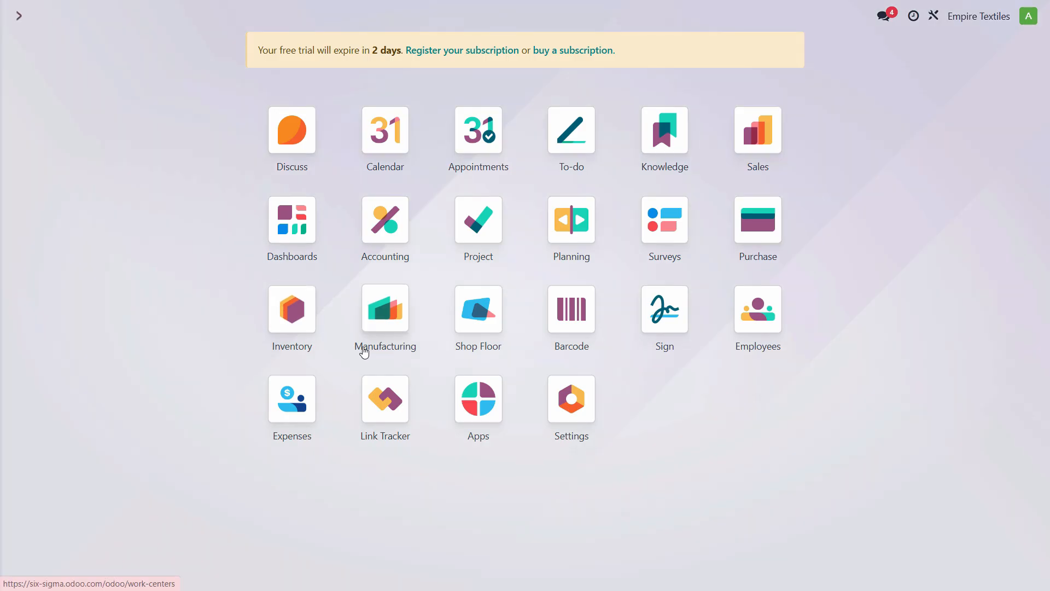
{"action": "left_click", "coordinate": [397, 233]}
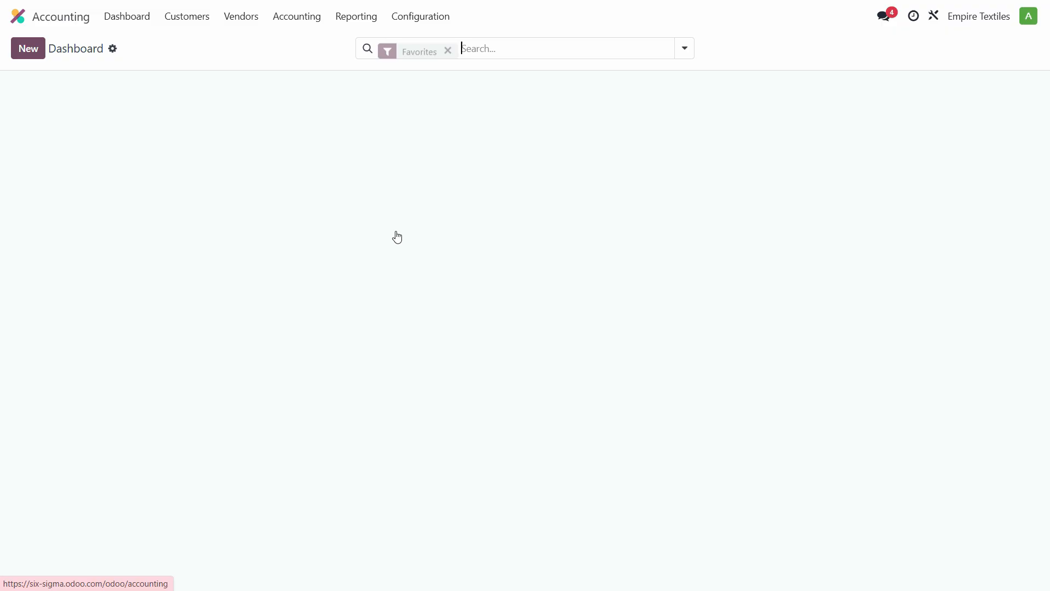
{"action": "left_click", "coordinate": [297, 16]}
{"action": "left_click", "coordinate": [314, 63]}
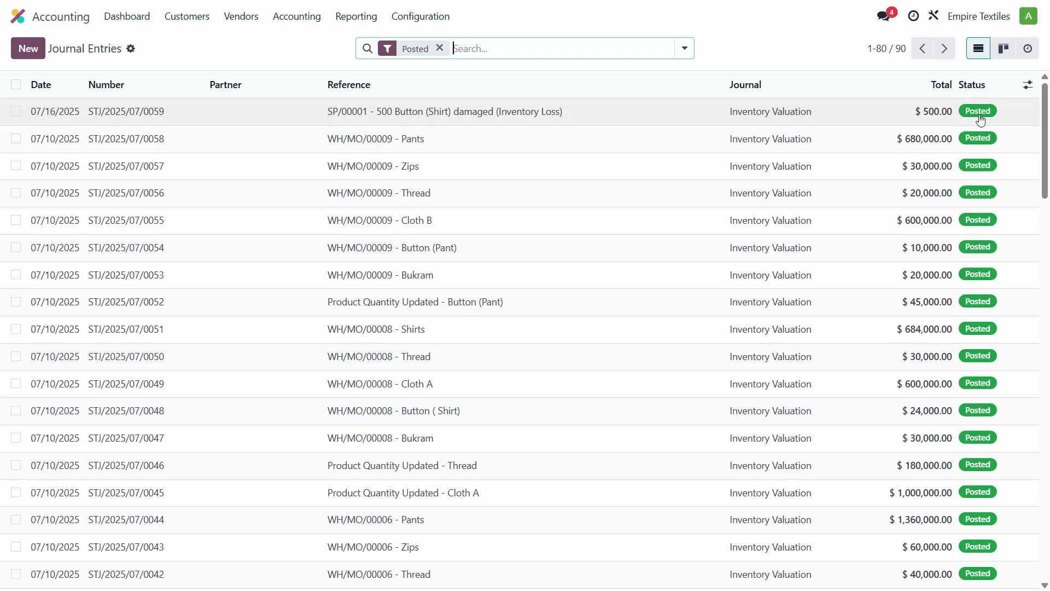
{"action": "left_click", "coordinate": [389, 116]}
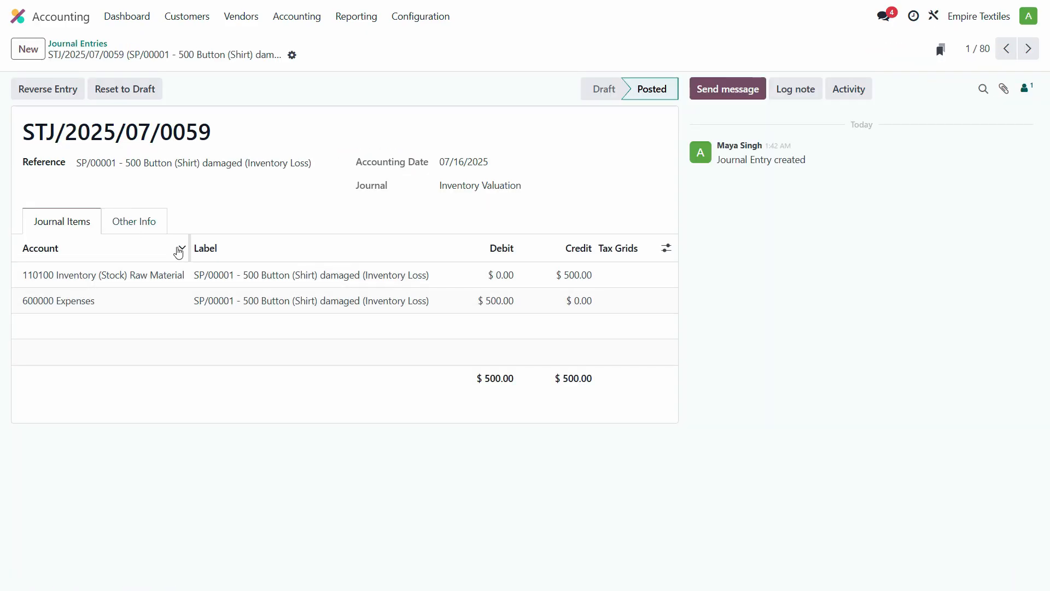
{"action": "left_click_drag", "start_coordinate": [189, 244], "coordinate": [274, 246]}
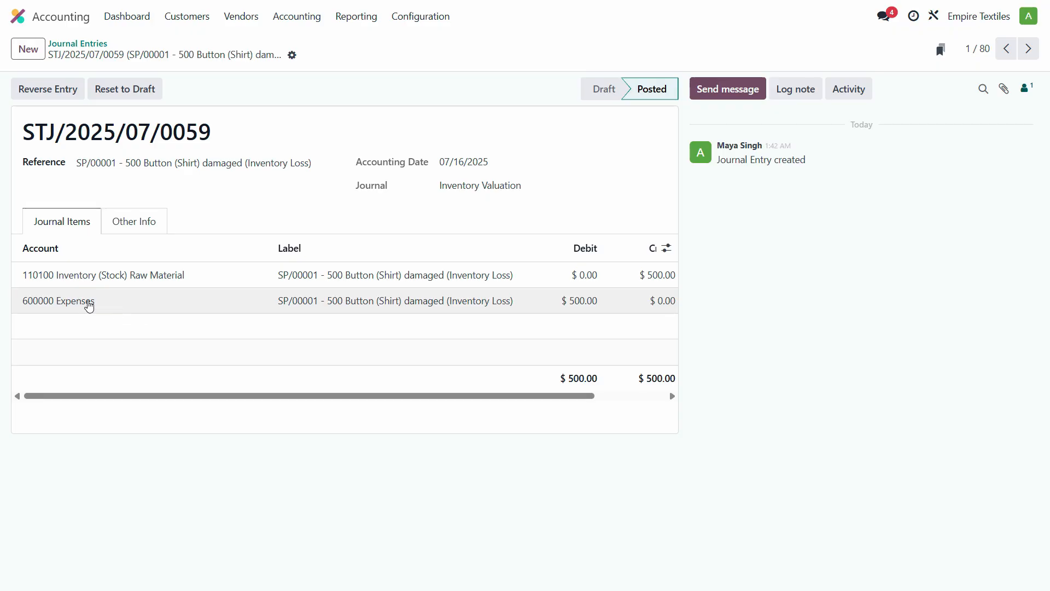
- Reset the entry to draft, change the debit line's account to 615000 Loss of Inventory, and post it again
{"action": "left_click", "coordinate": [140, 91]}
{"action": "left_click", "coordinate": [104, 302]}
{"action": "left_click", "coordinate": [104, 303]}
{"action": "left_click", "coordinate": [124, 299]}
{"action": "type", "text": "63"}
{"action": "left_click", "coordinate": [70, 399]}
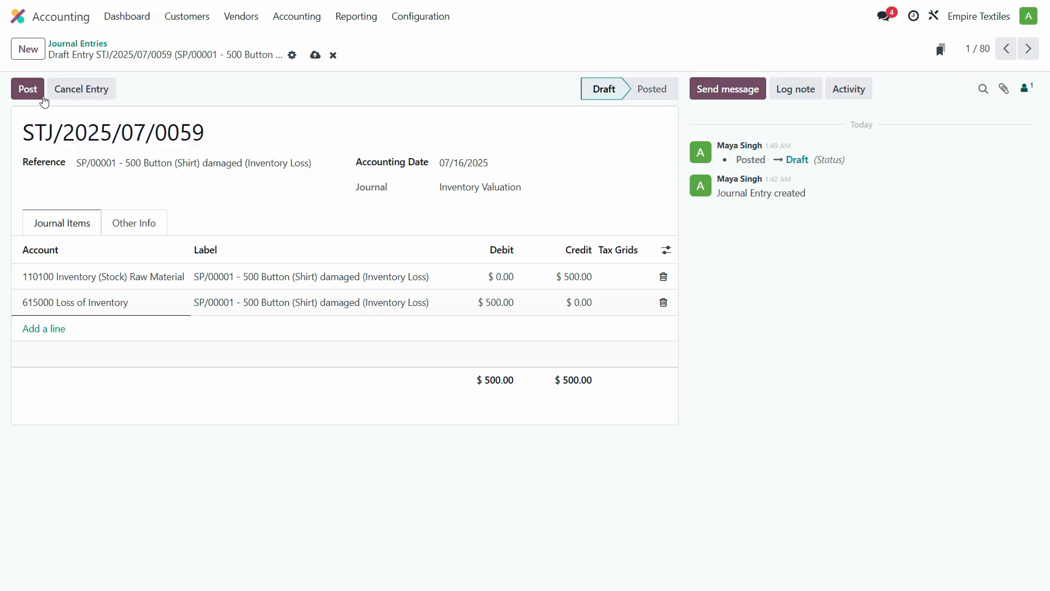
{"action": "left_click", "coordinate": [25, 92]}
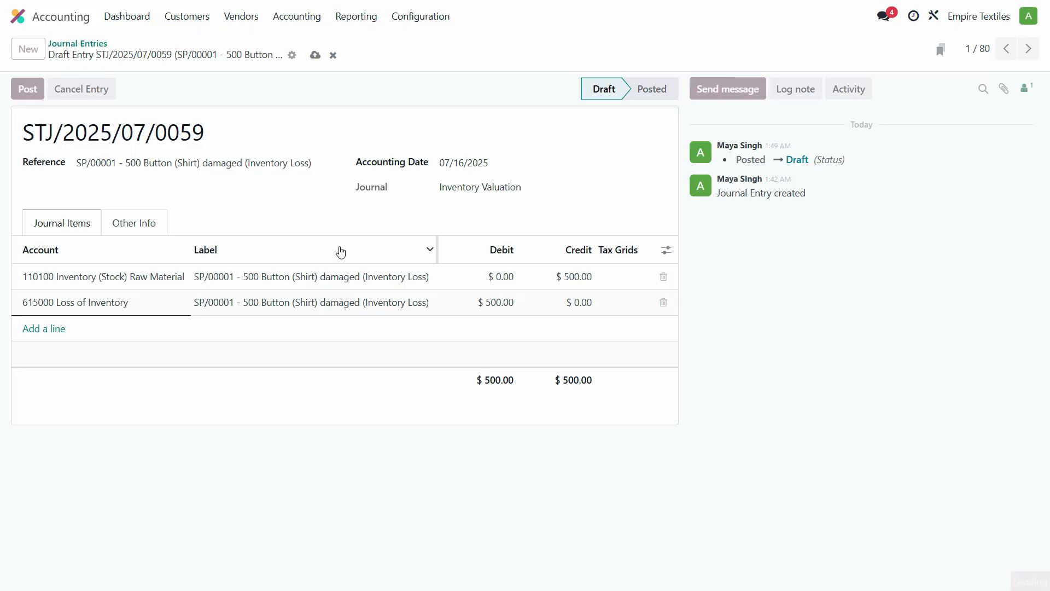
- Reopen the damaged shirt buttons entry from Journal Entries to check its accounts, and return to the list
{"action": "left_click", "coordinate": [297, 16]}
{"action": "left_click", "coordinate": [327, 65]}
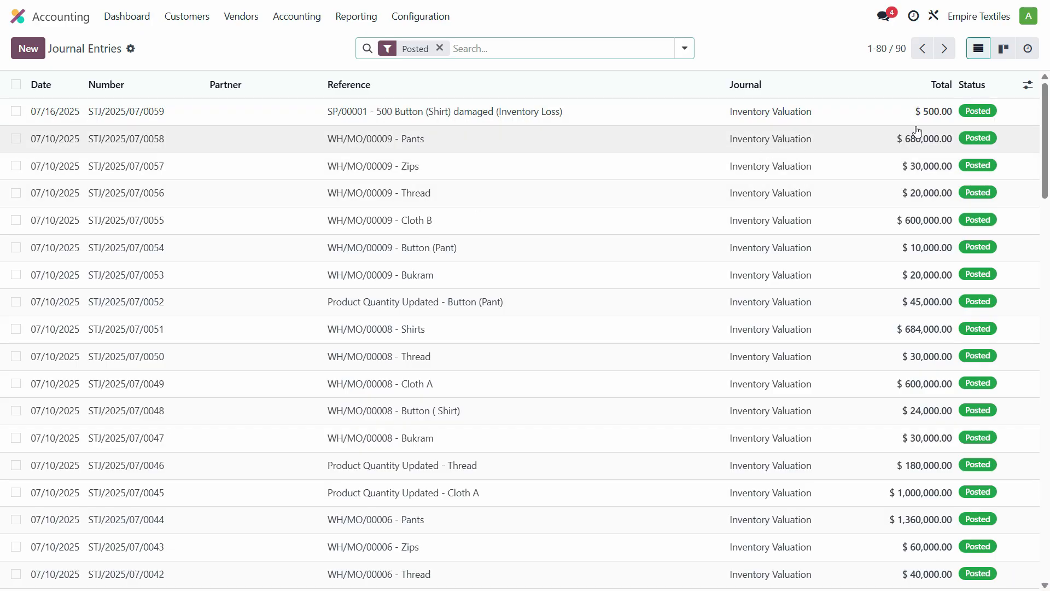
{"action": "left_click", "coordinate": [495, 116]}
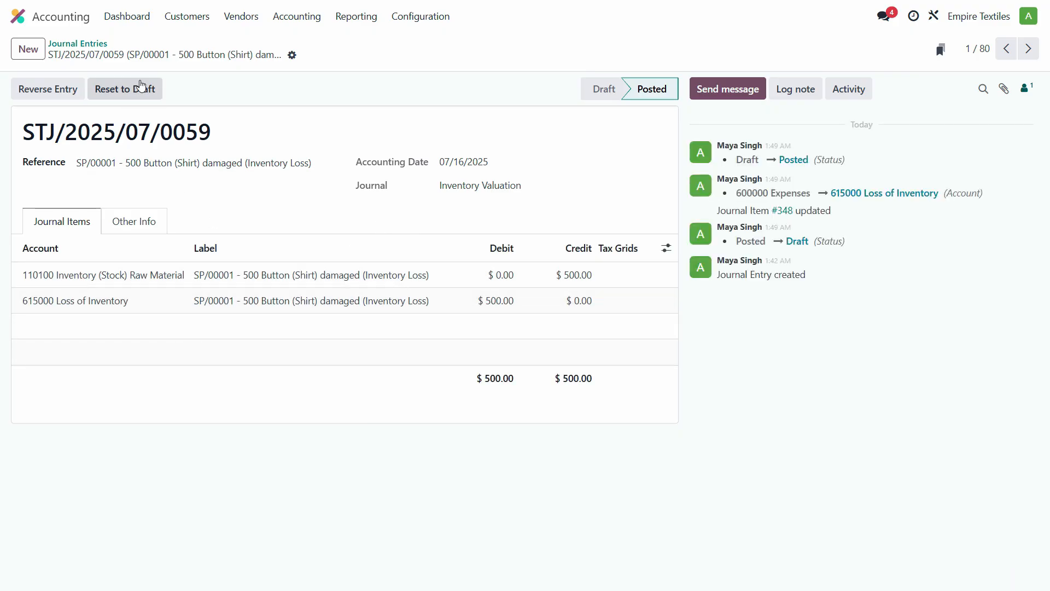
{"action": "left_click", "coordinate": [86, 44]}
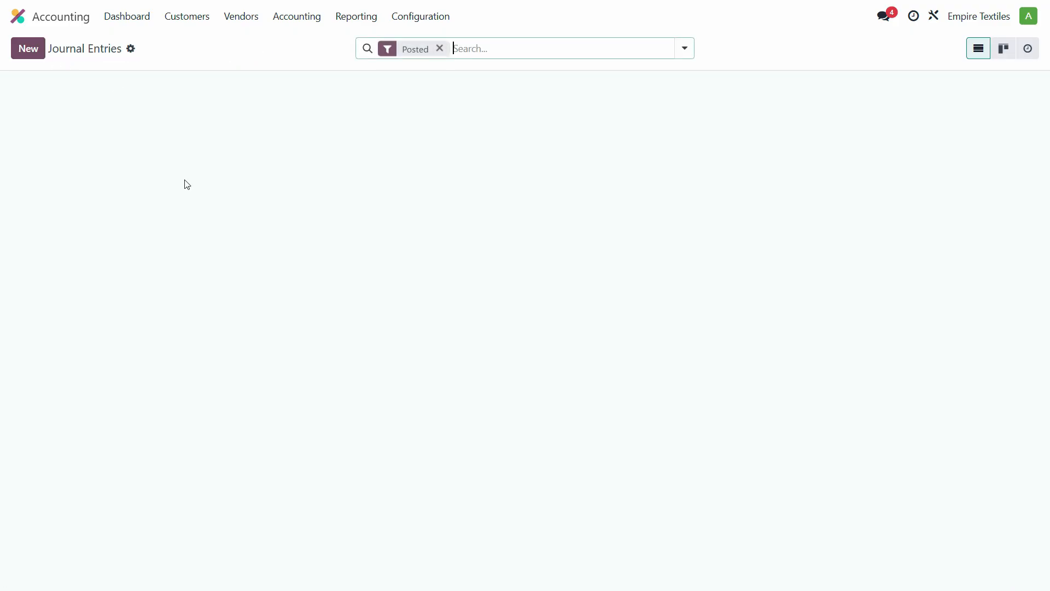